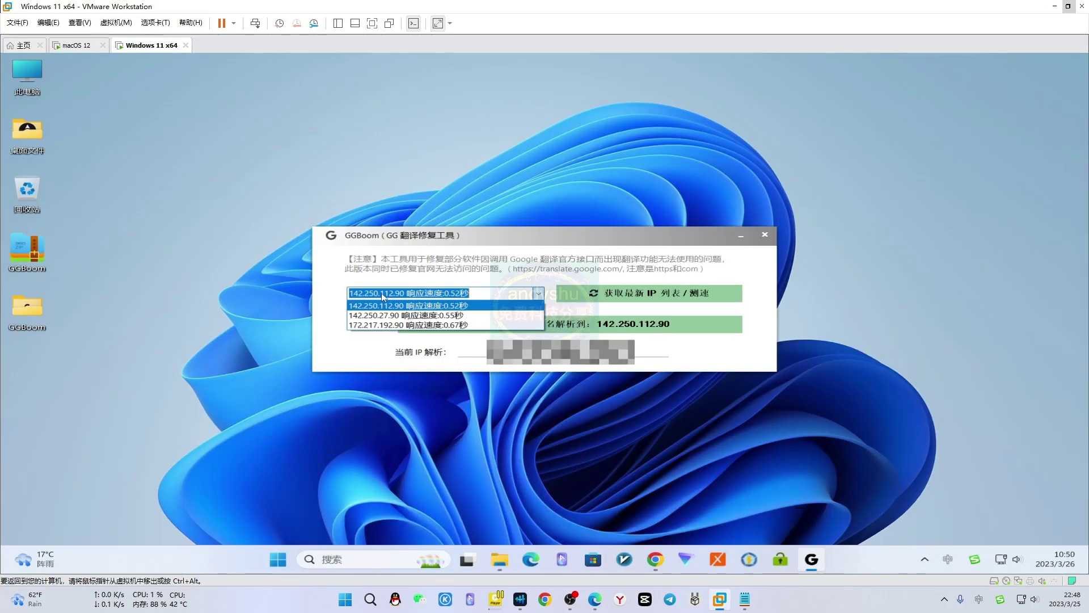
Choose the IP 142.250.112.90 in GGBoom, change the Google Translate domain resolution to it, and close the tool.
left_click(364, 349)
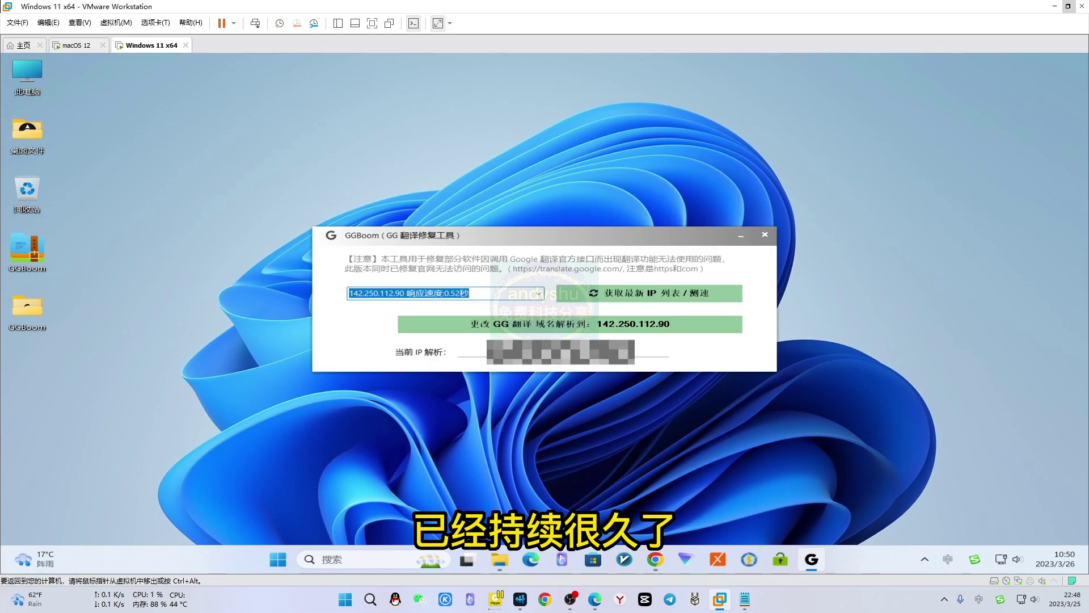
left_click(539, 294)
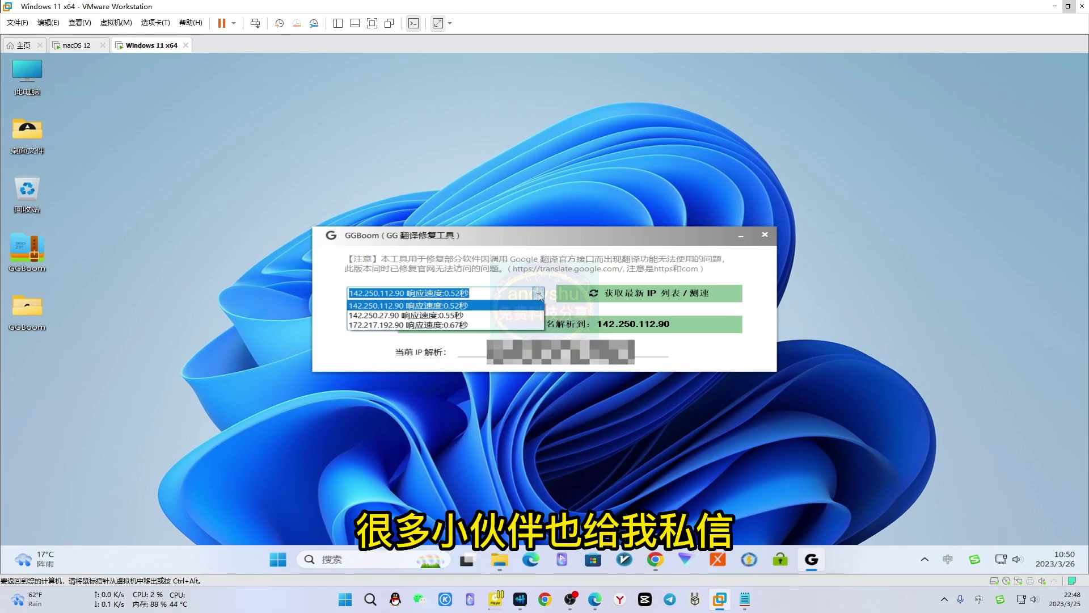
left_click(533, 304)
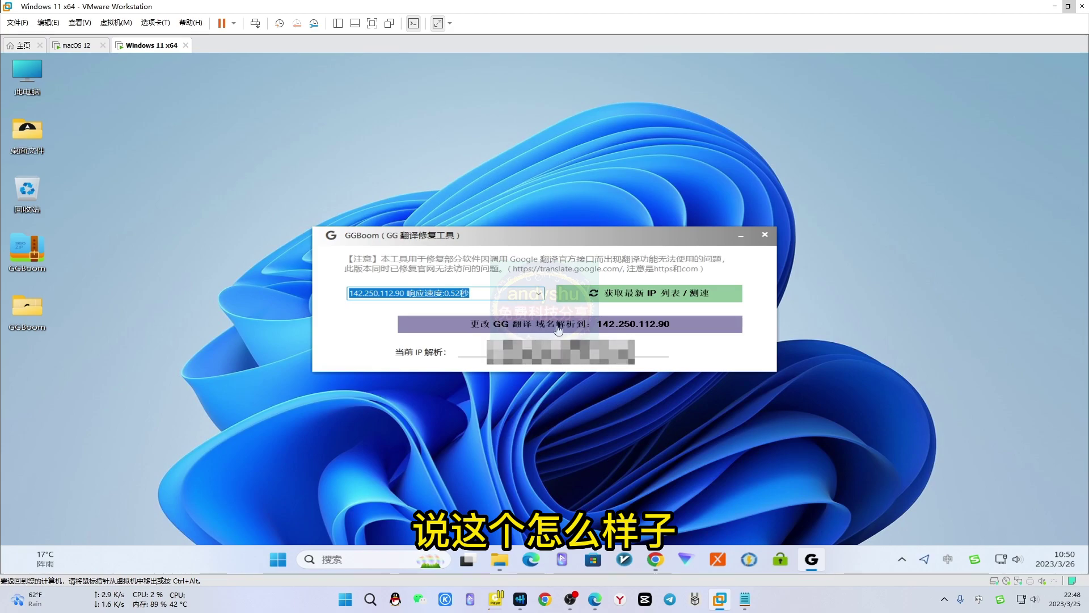
left_click(624, 328)
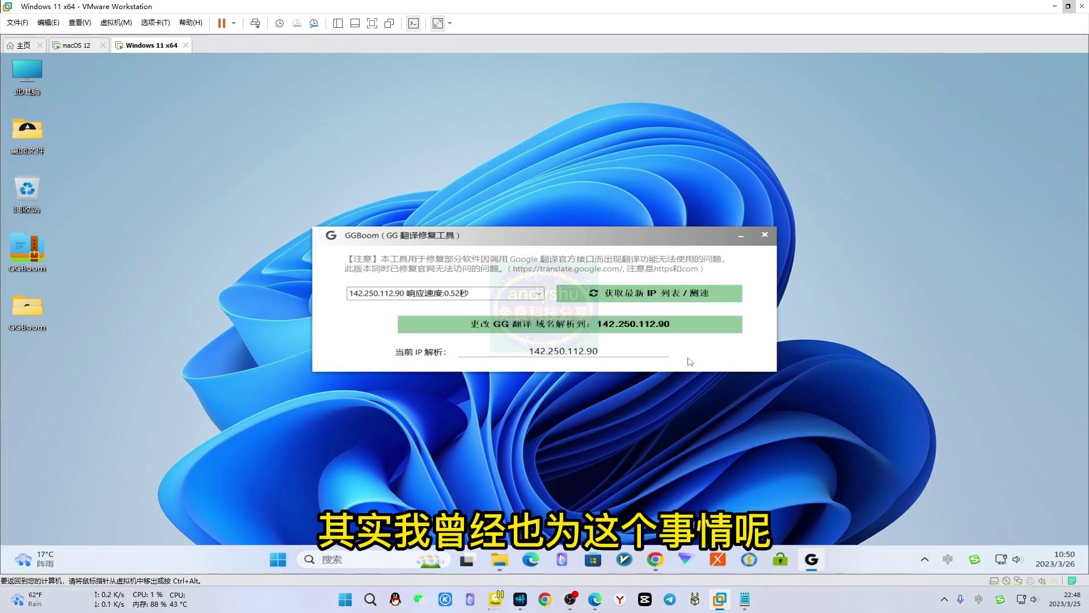
left_click(765, 235)
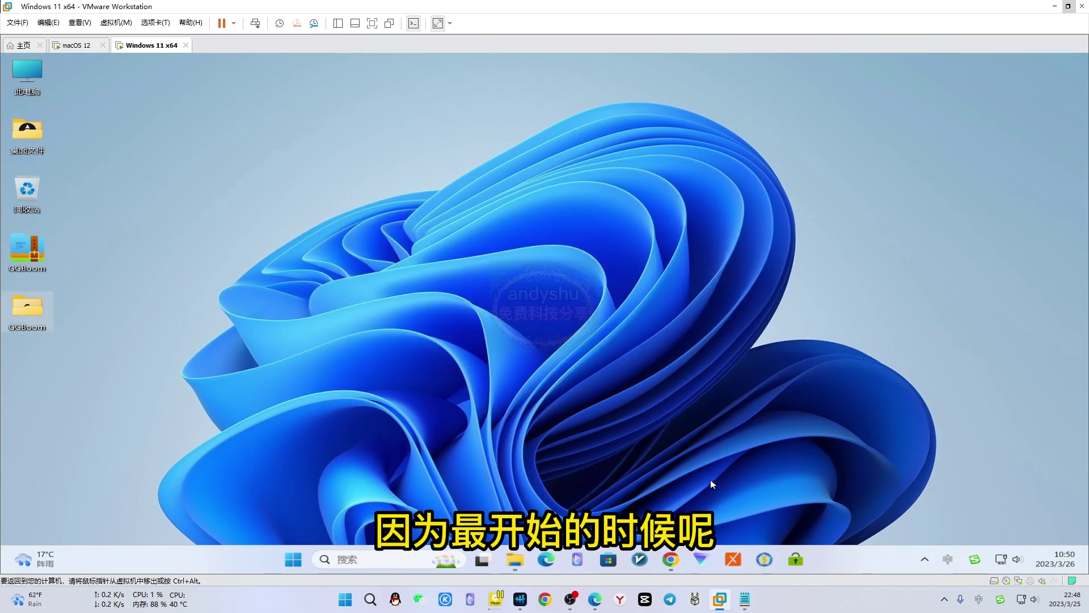
Switch to Chrome and translate the lawinfochina.com page into Simplified Chinese.
left_click(671, 559)
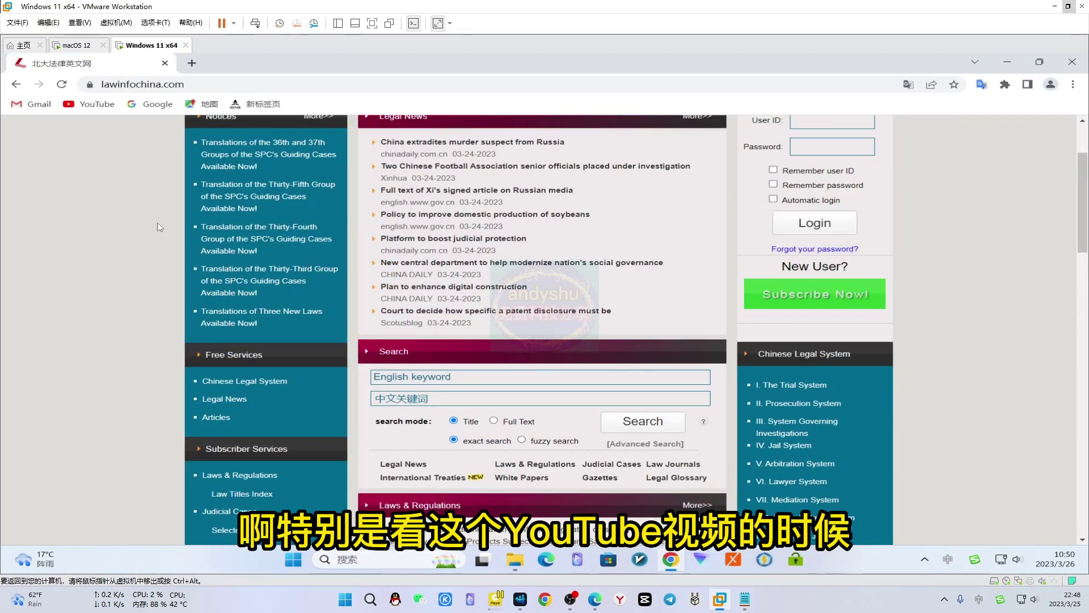
right_click(755, 165)
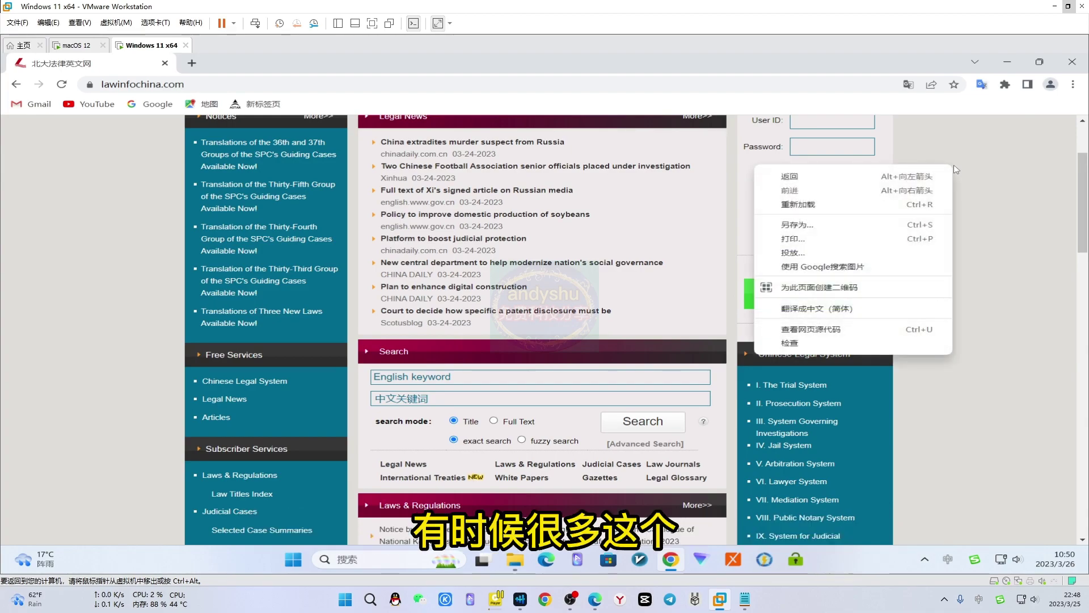
left_click(804, 309)
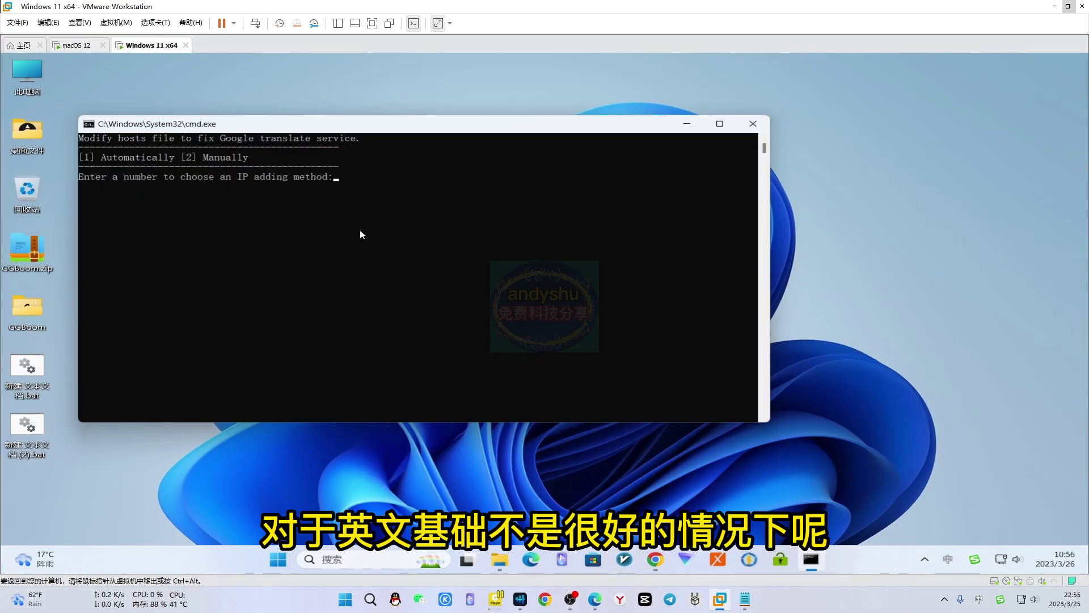
Run the hosts file script with option 1 to add the Google Translate IP rule automatically, and close it.
type("1")
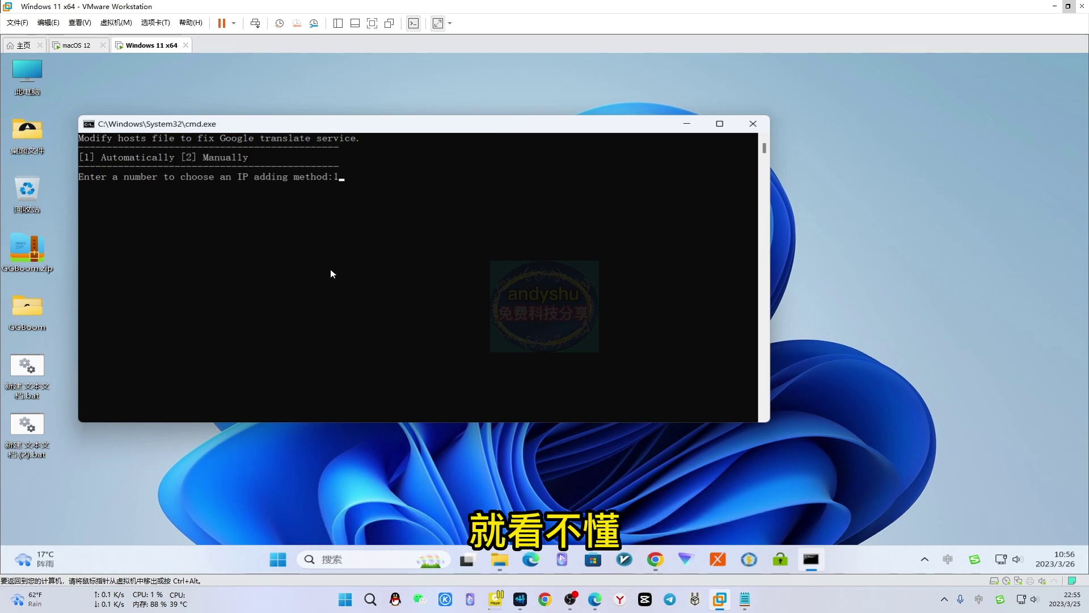
key("Return")
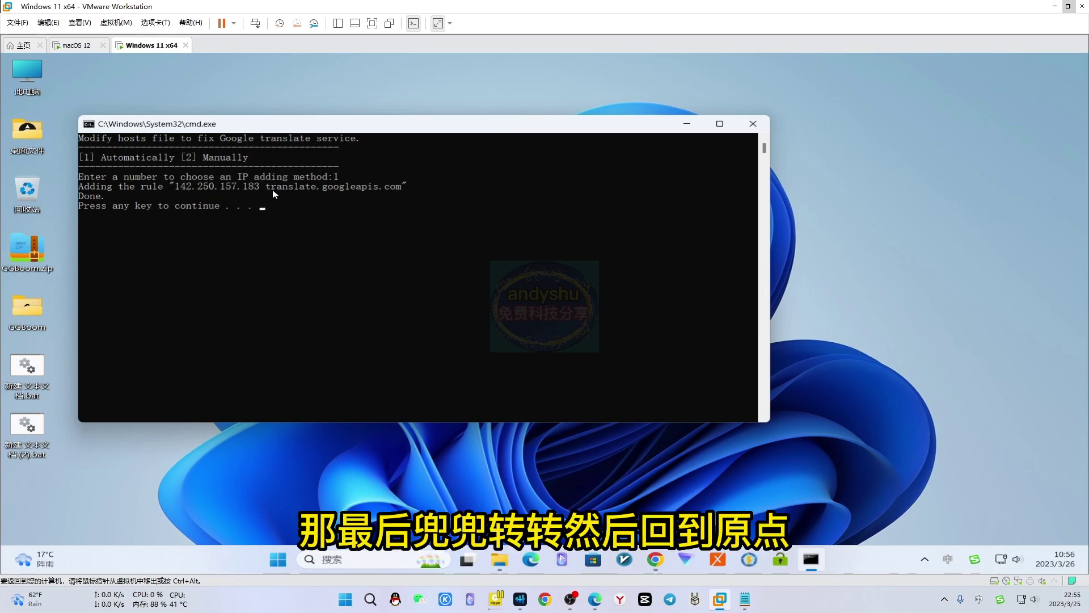
key("Return")
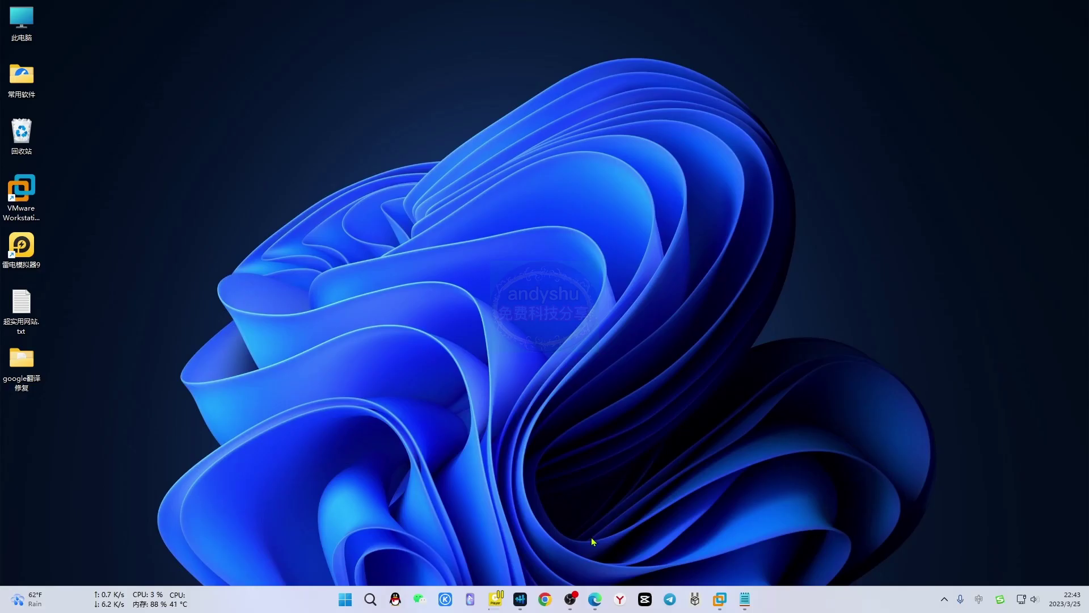
Switch to Edge and highlight the reason "使用率" in the RFI article about Google Translate ending its service in China.
left_click(595, 599)
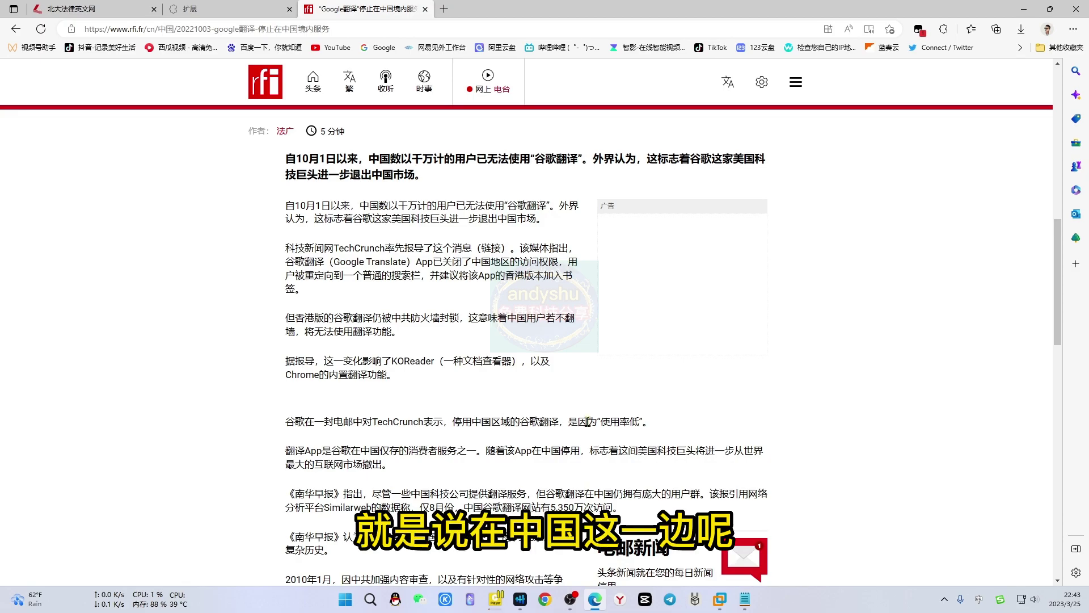
left_click_drag(600, 422, 633, 423)
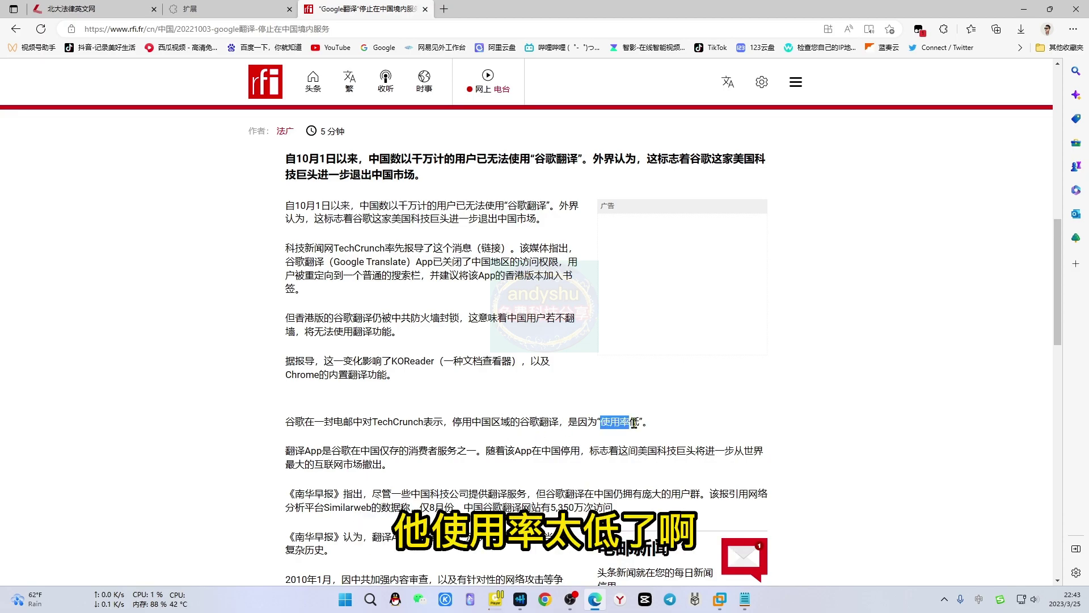
left_click(421, 422)
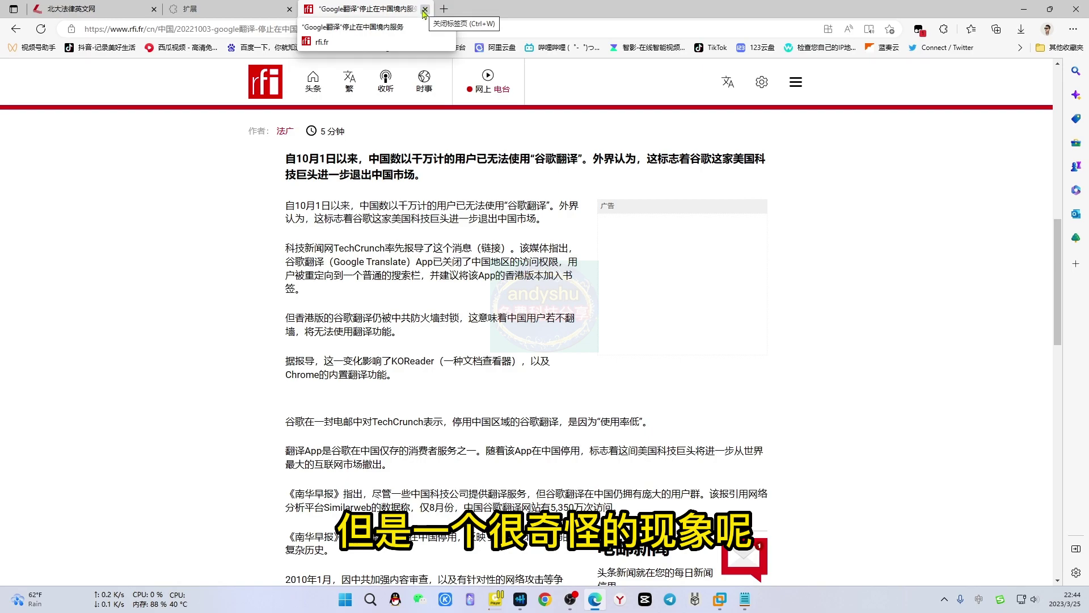
Switch to the lawinfochina.com page and translate it into Simplified Chinese with Edge's built-in translation.
left_click(83, 12)
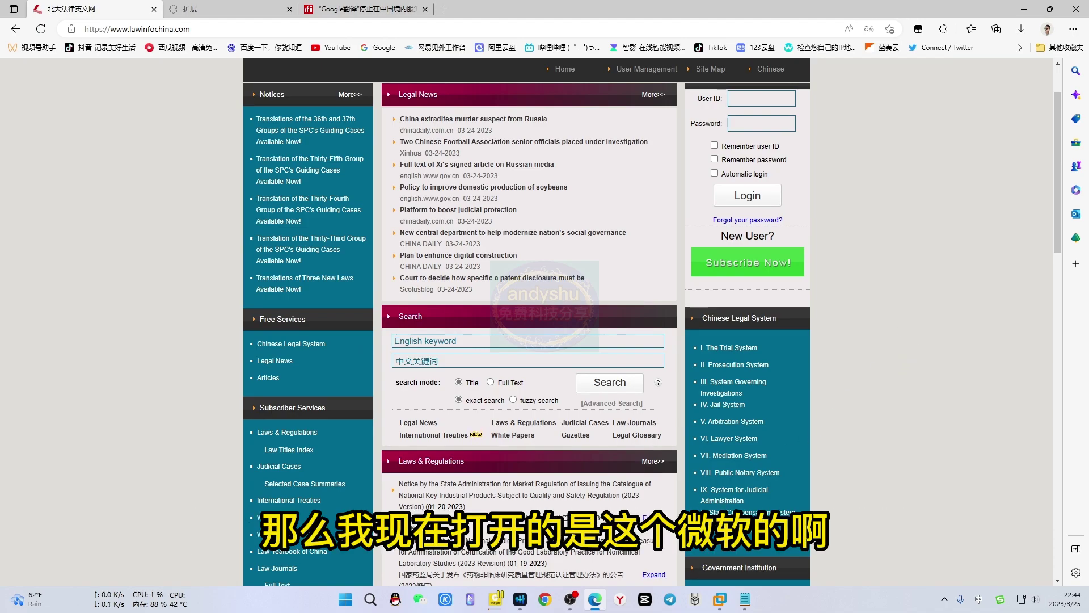
mouse_move(601, 604)
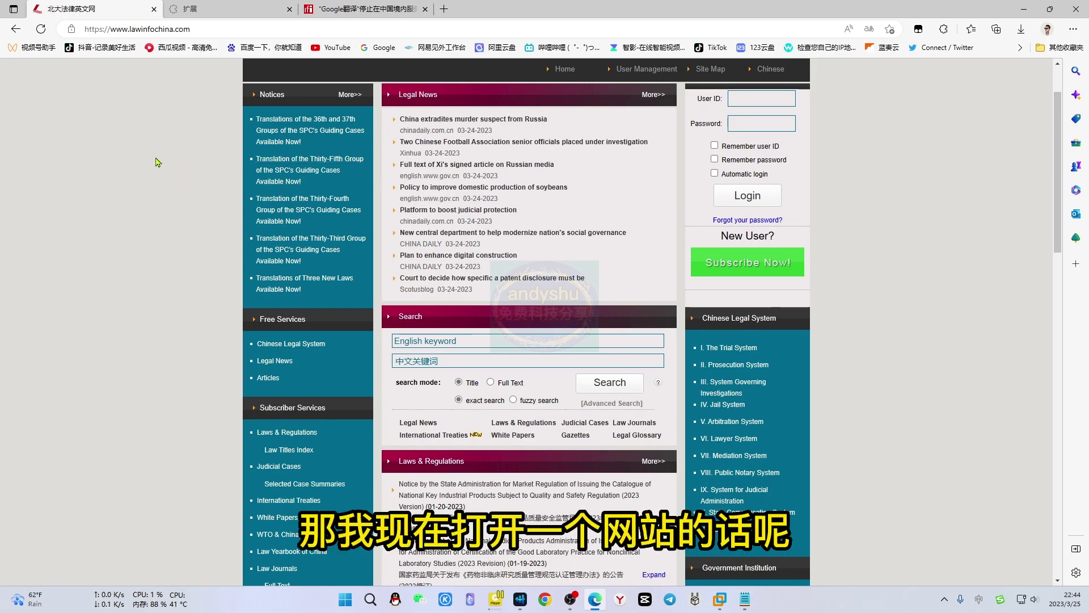
right_click(912, 133)
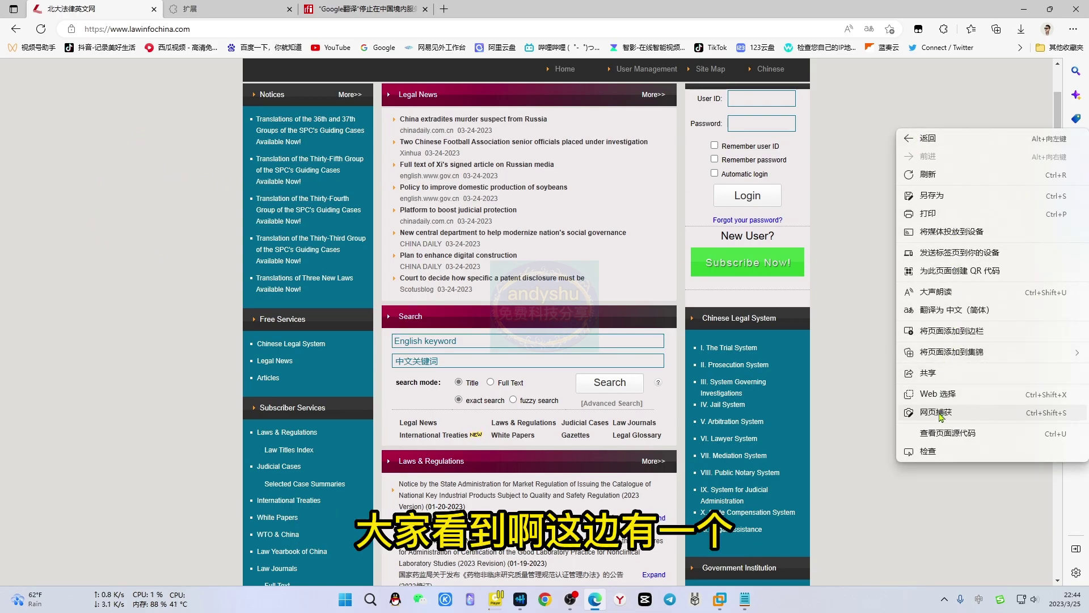
left_click(944, 311)
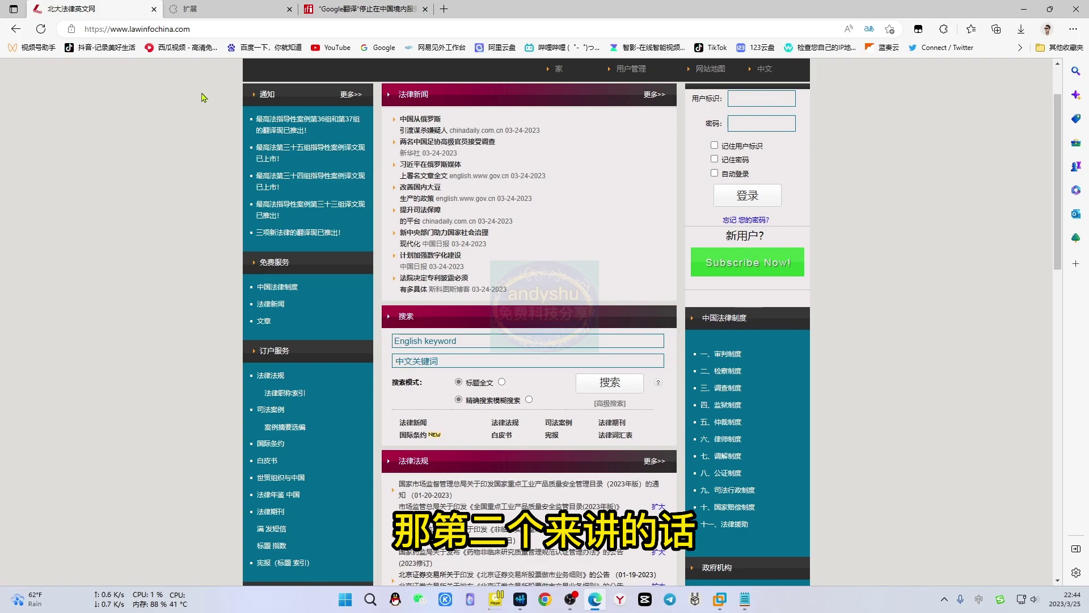
Examine the installed extensions for the Google Translate extension's status and check which extensions are active.
left_click(230, 14)
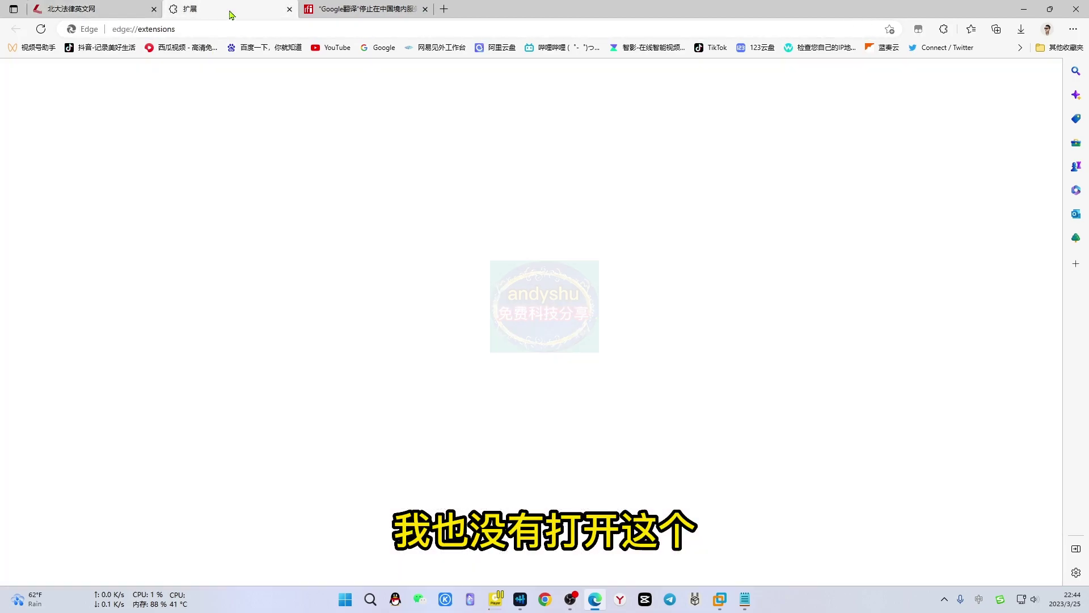
scroll(784, 330, "down", 10)
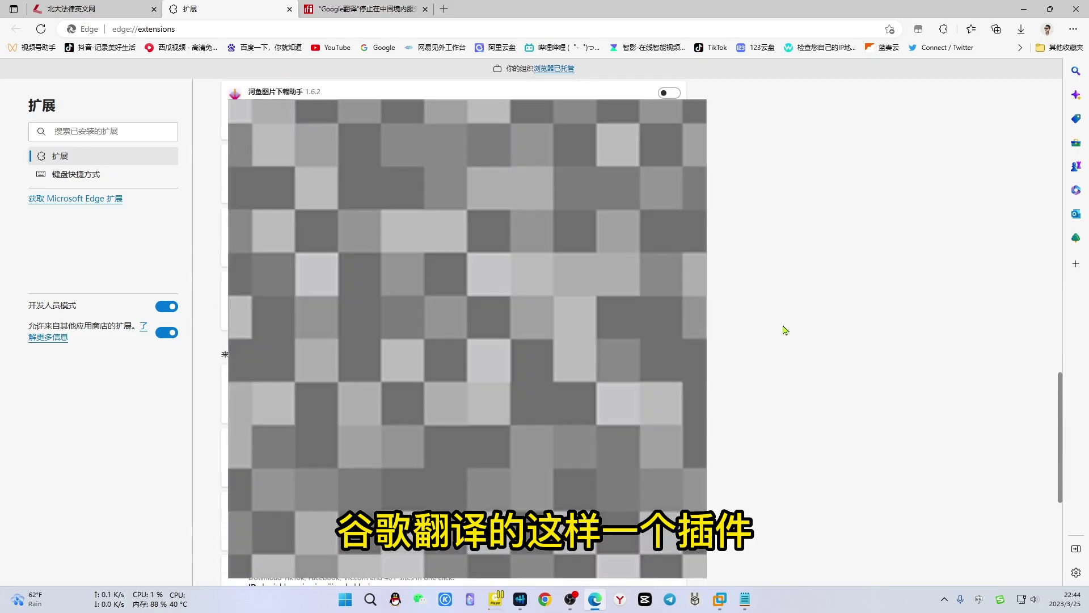
scroll(784, 329, "down", 5)
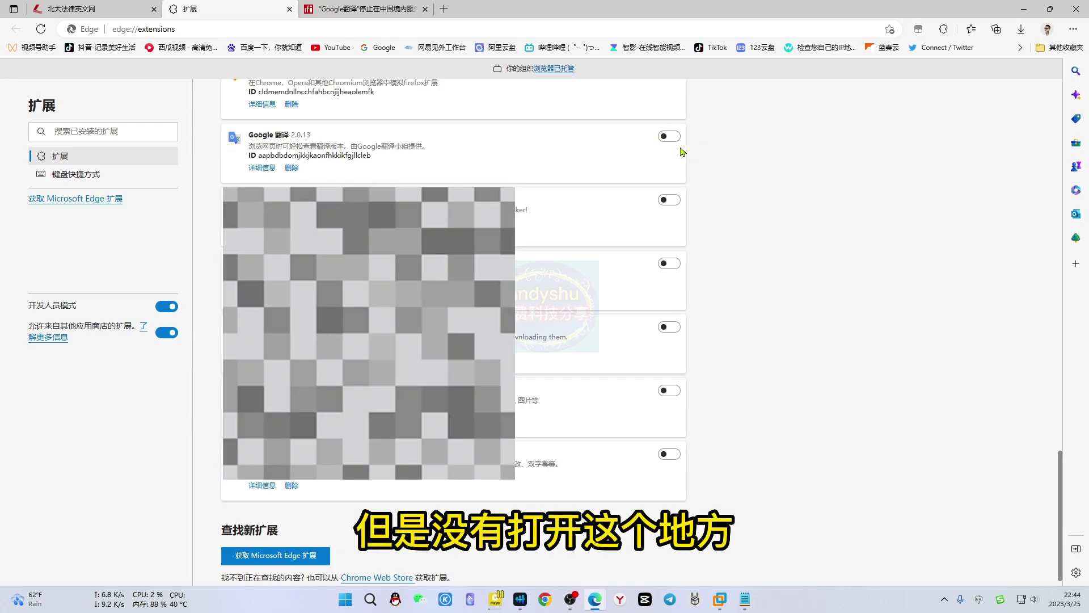
left_click(944, 29)
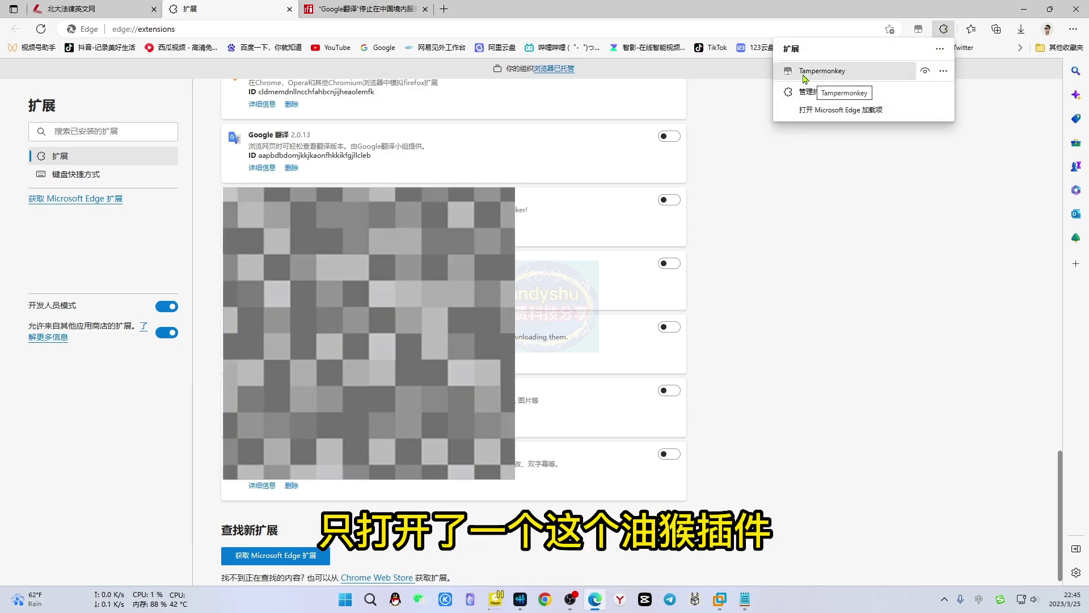
left_click(982, 188)
scroll(982, 188, "up", 15)
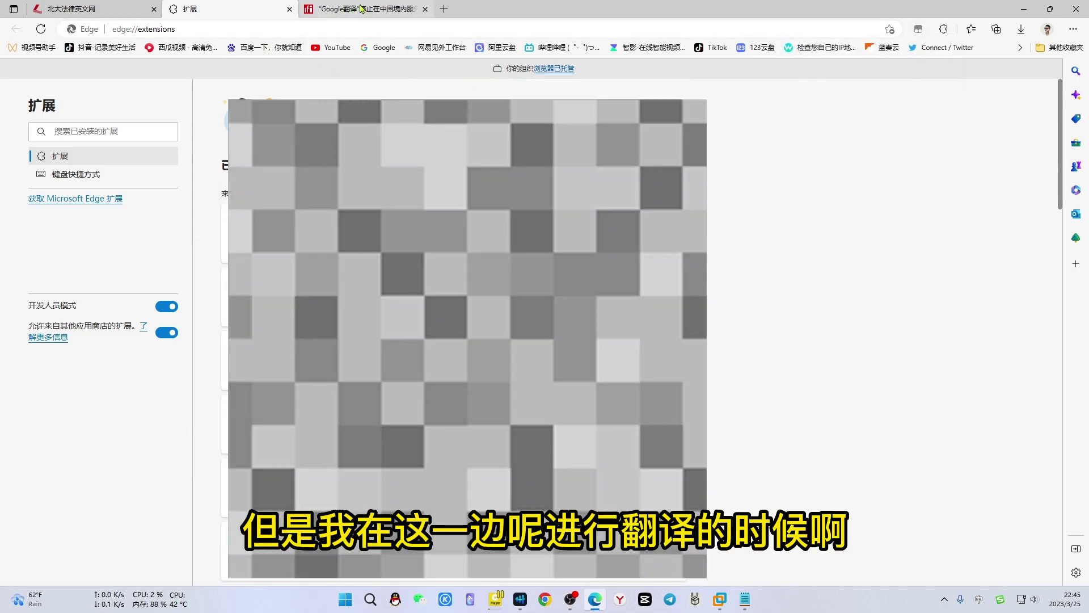
Return to the lawinfochina.com page, show its original content, and translate it into Simplified Chinese again.
left_click(363, 9)
left_click(90, 9)
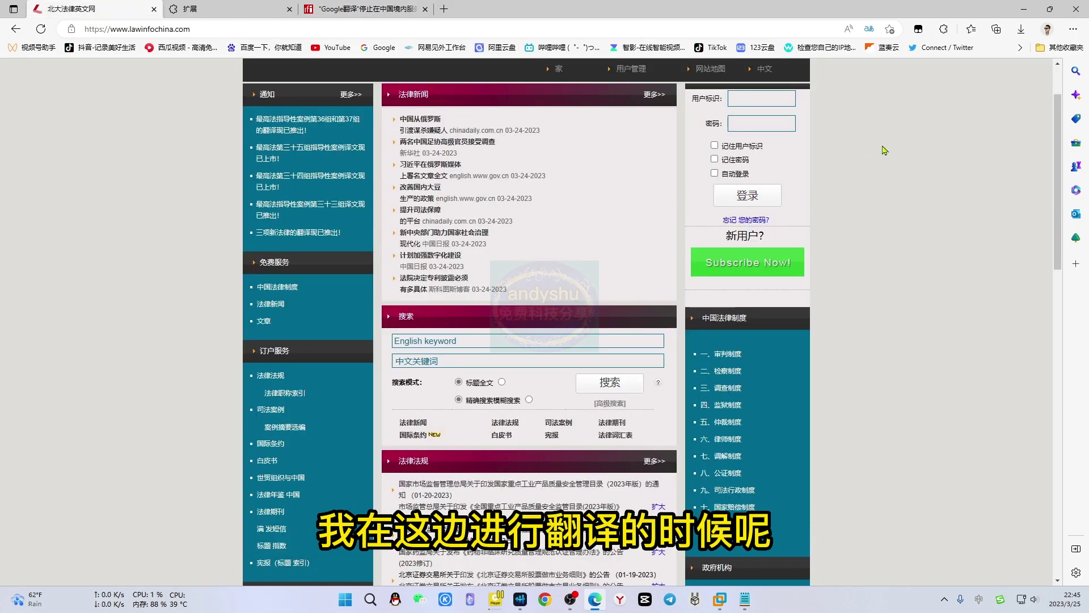
left_click(869, 29)
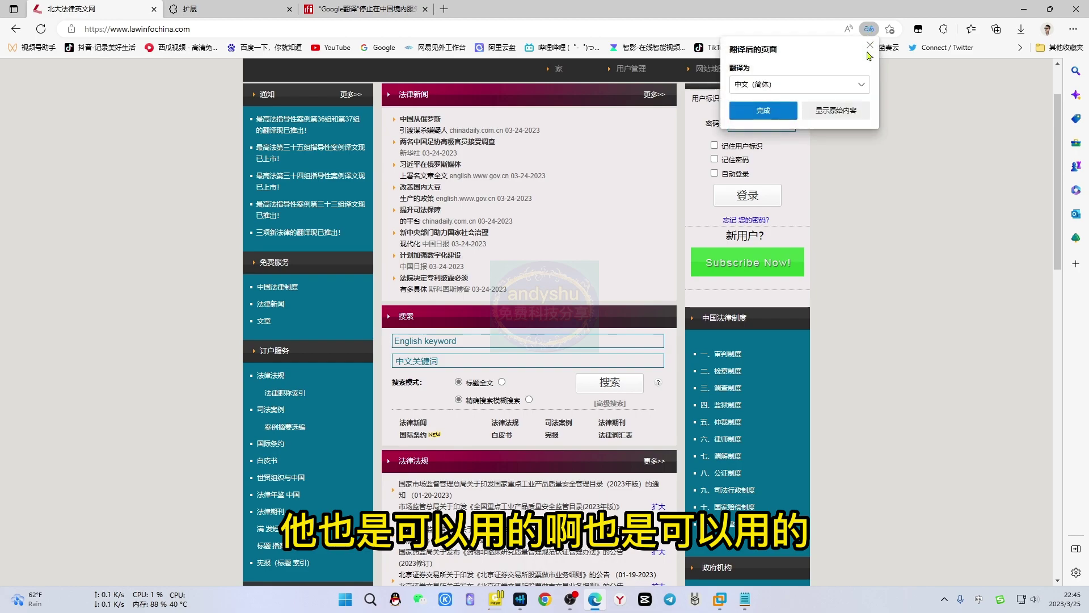
left_click(836, 110)
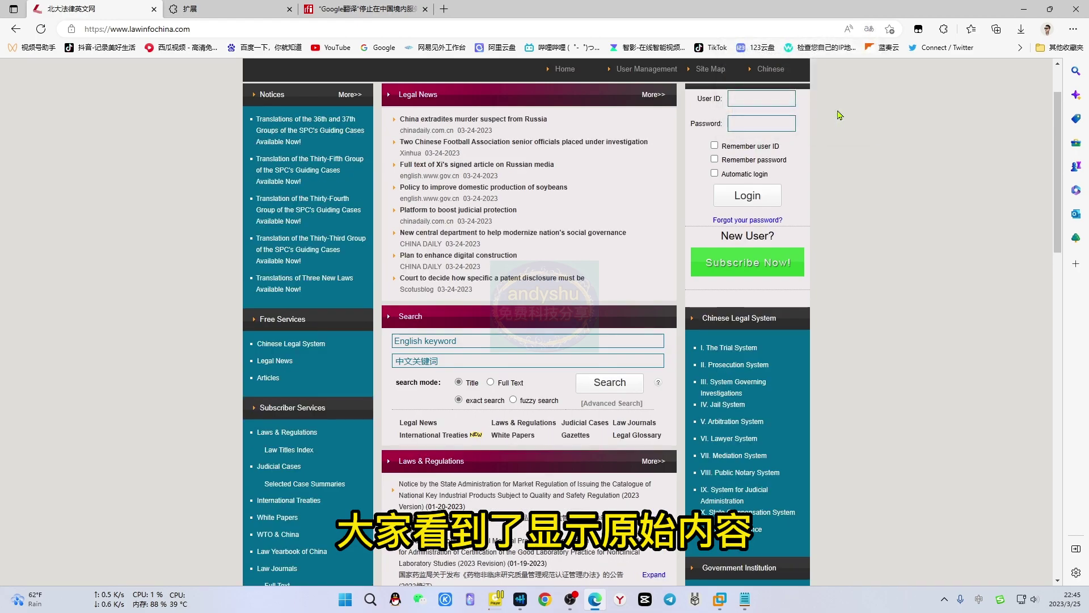
left_click(869, 29)
left_click(762, 110)
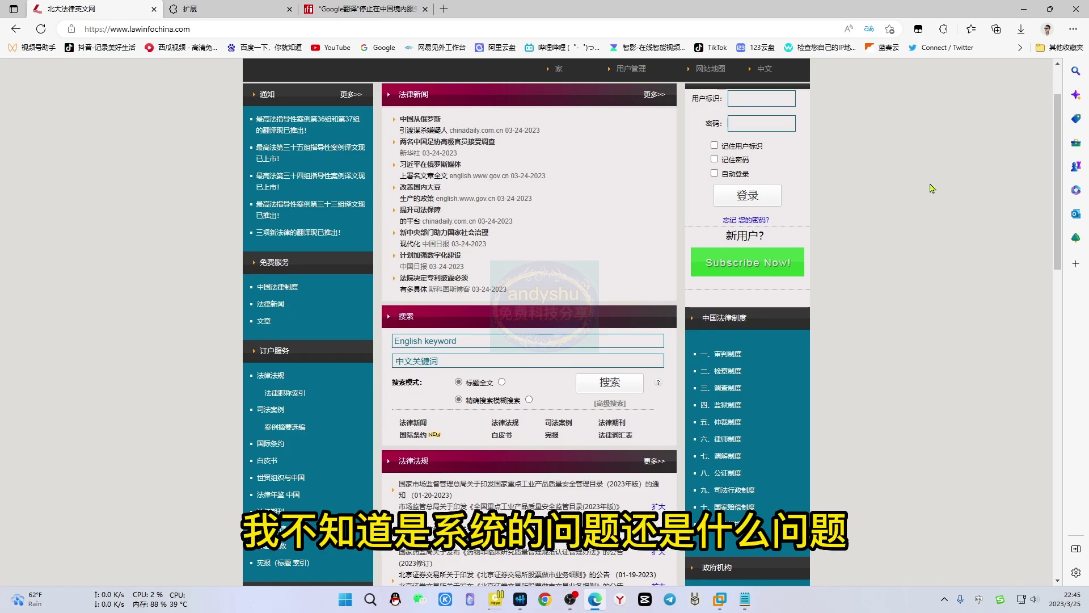
Minimize Edge, switch to the Windows 11 x64 virtual machine in VMware Workstation, and maximize its window.
left_click(1026, 10)
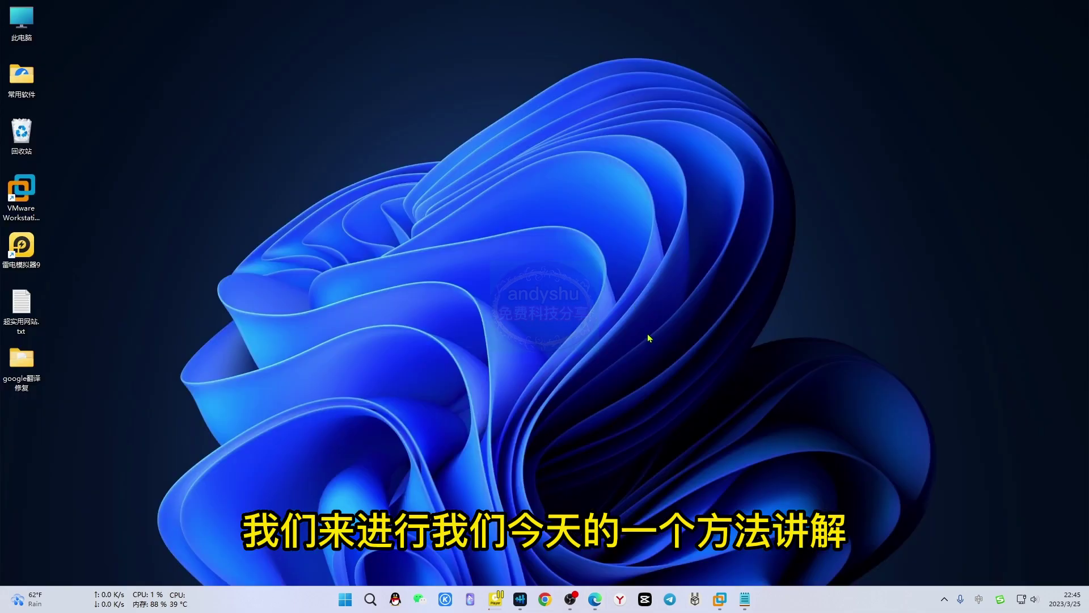
mouse_move(719, 607)
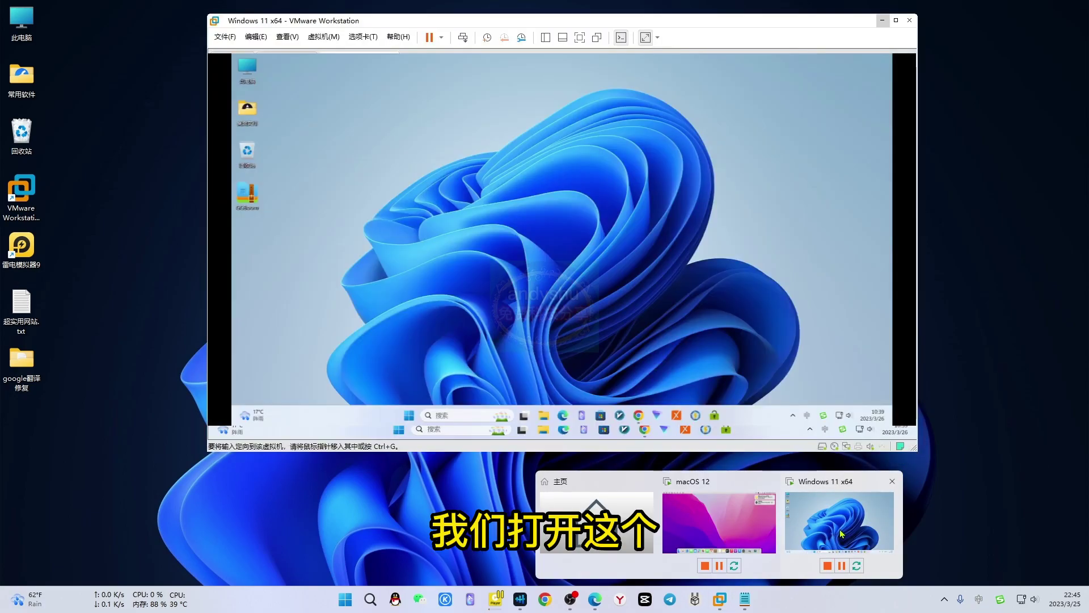
left_click(841, 533)
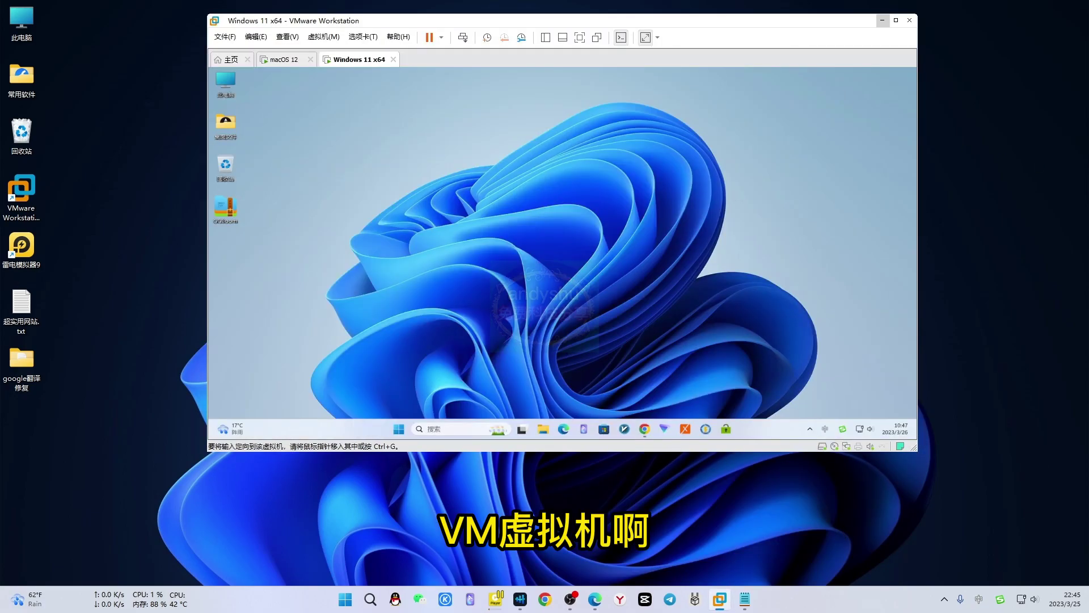
left_click(497, 239)
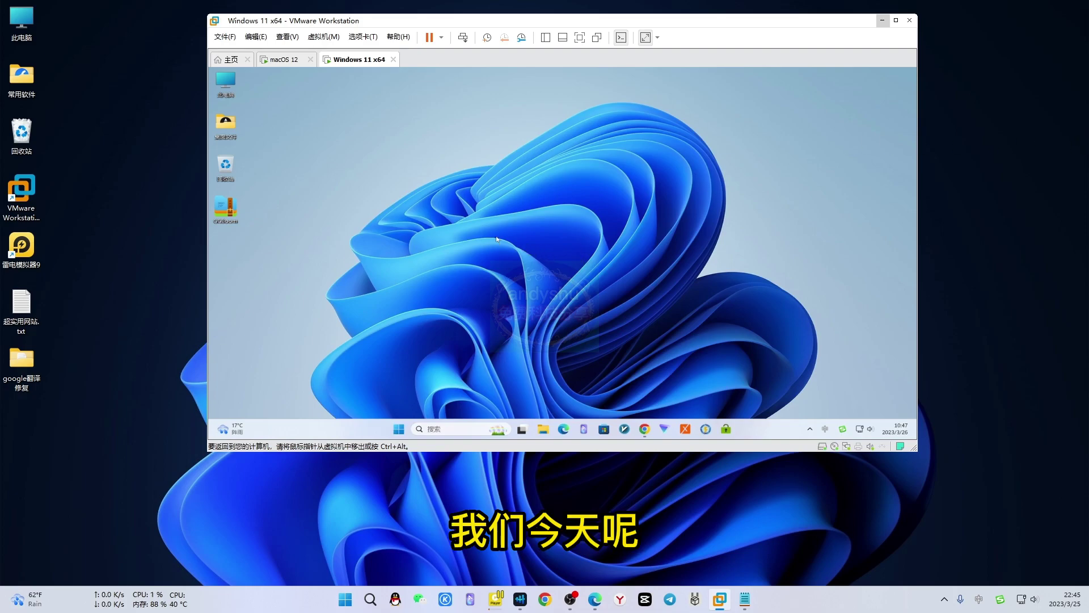
left_click(895, 20)
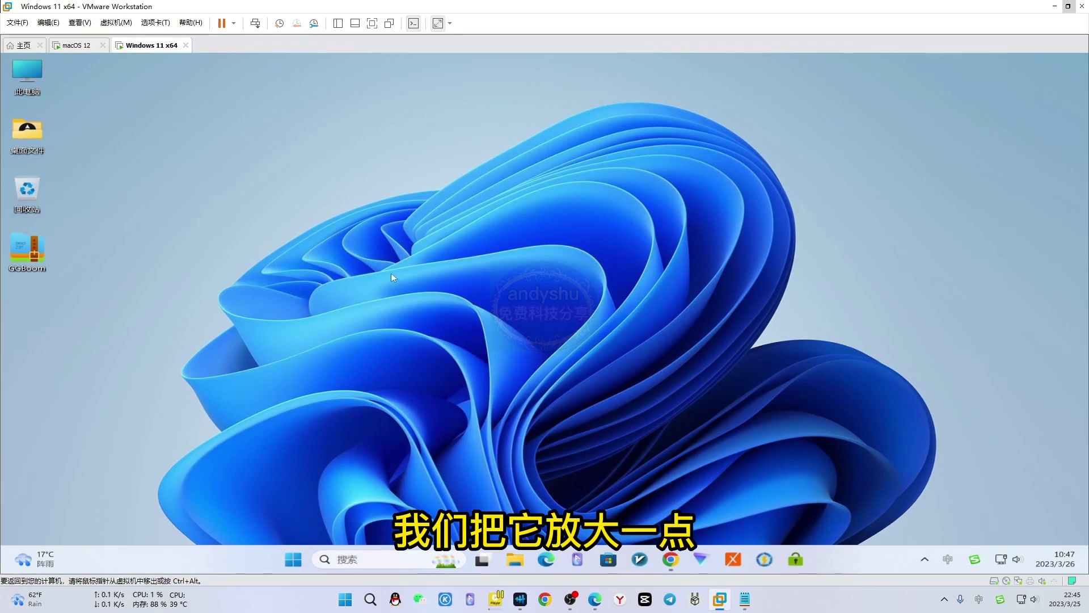
Open Chrome inside the virtual machine and request the Simplified Chinese translation of the English lawinfochina.com page.
mouse_move(674, 565)
left_click(672, 560)
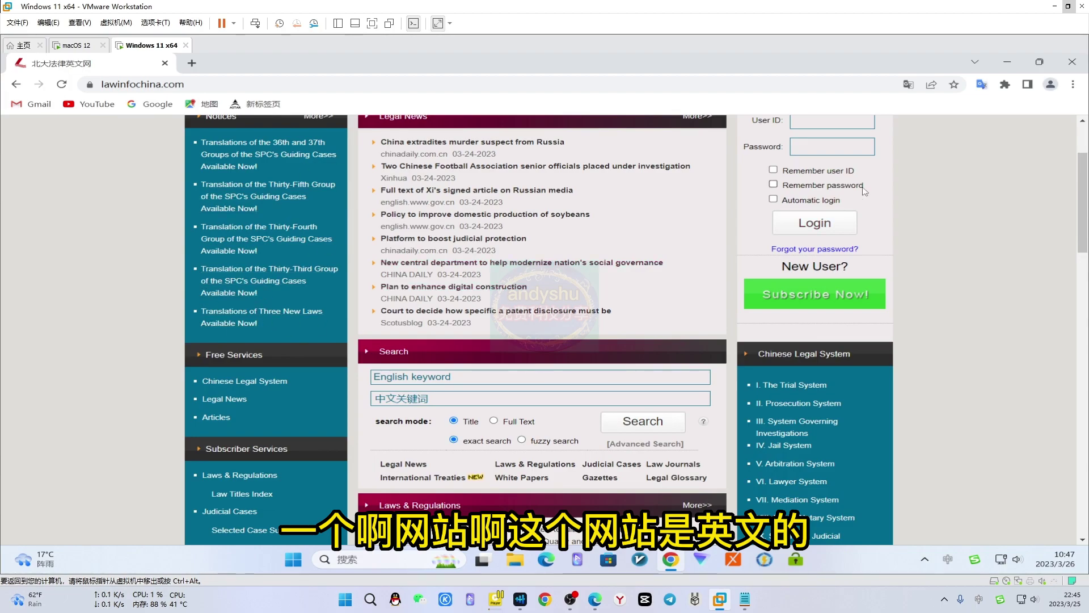
right_click(980, 170)
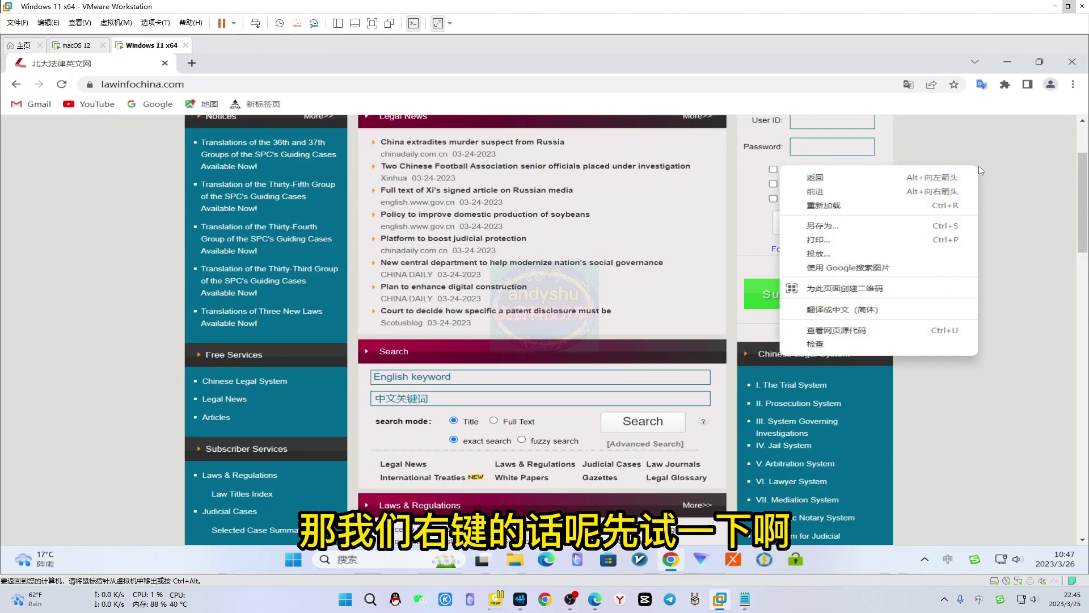
left_click(858, 311)
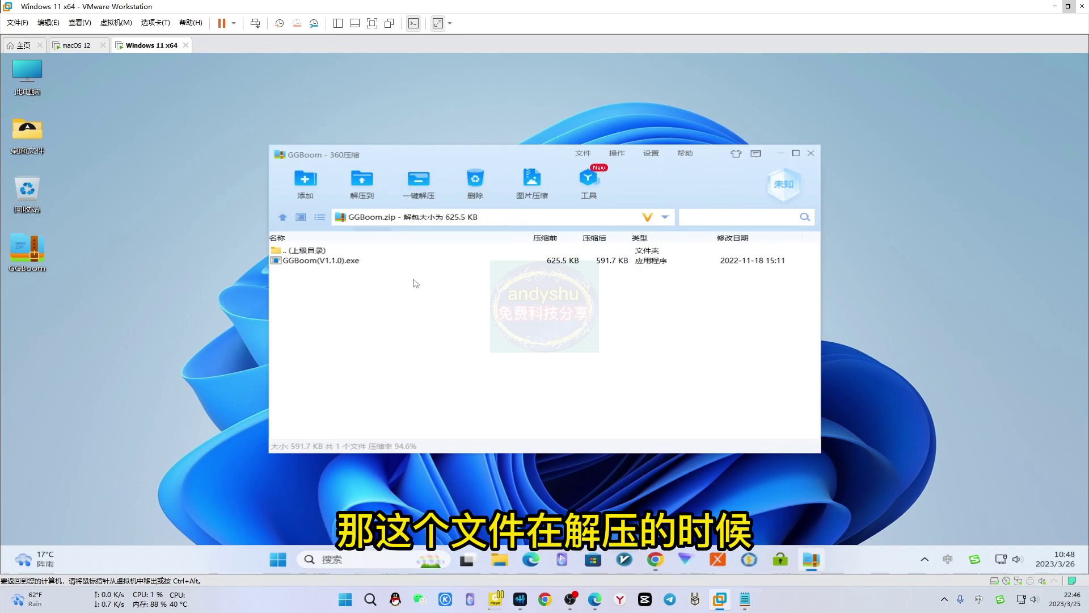
Minimize the GGBoom archive and open Windows Security's virus and threat protection page through the Windows privacy and security settings.
left_click(781, 154)
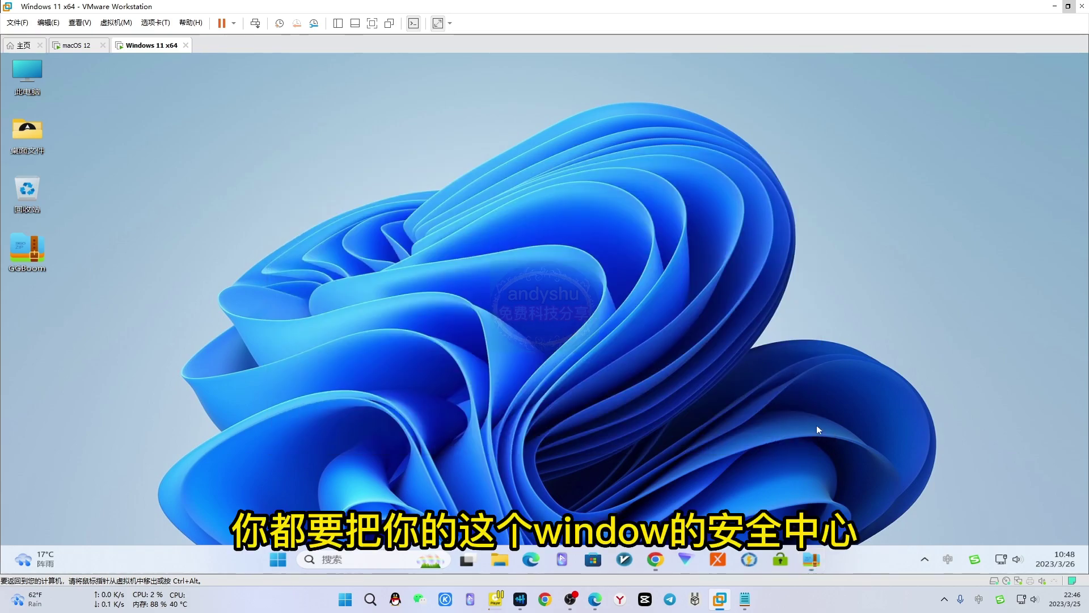
left_click(281, 564)
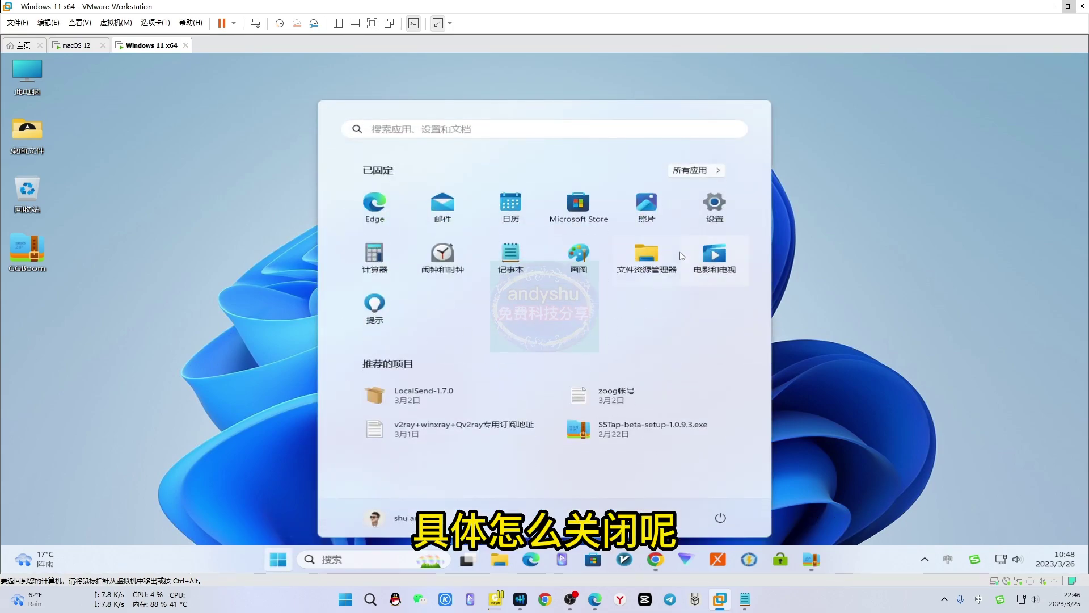
left_click(720, 207)
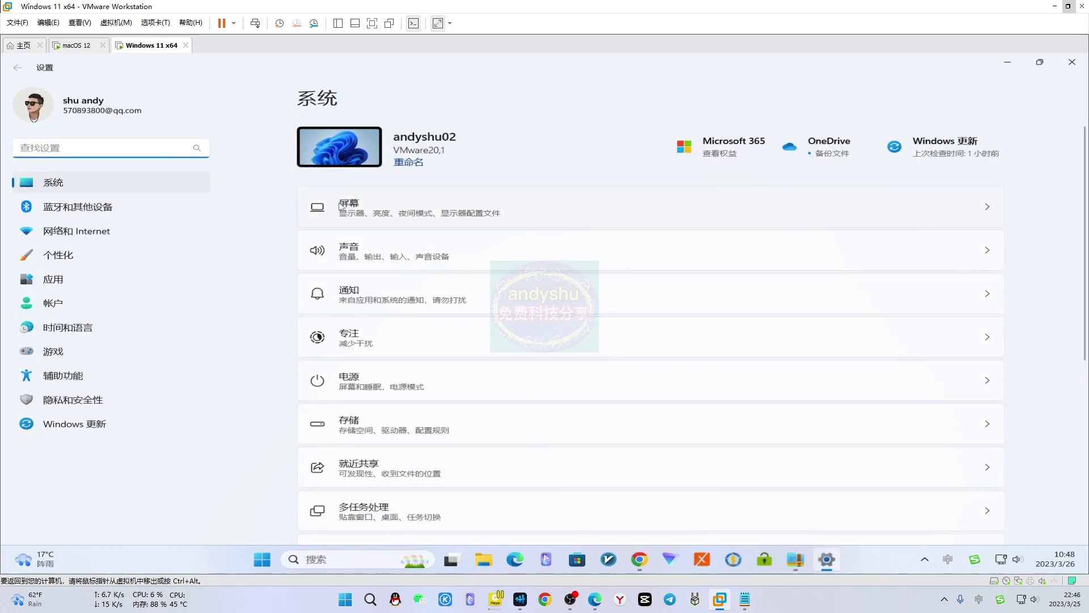
left_click(87, 402)
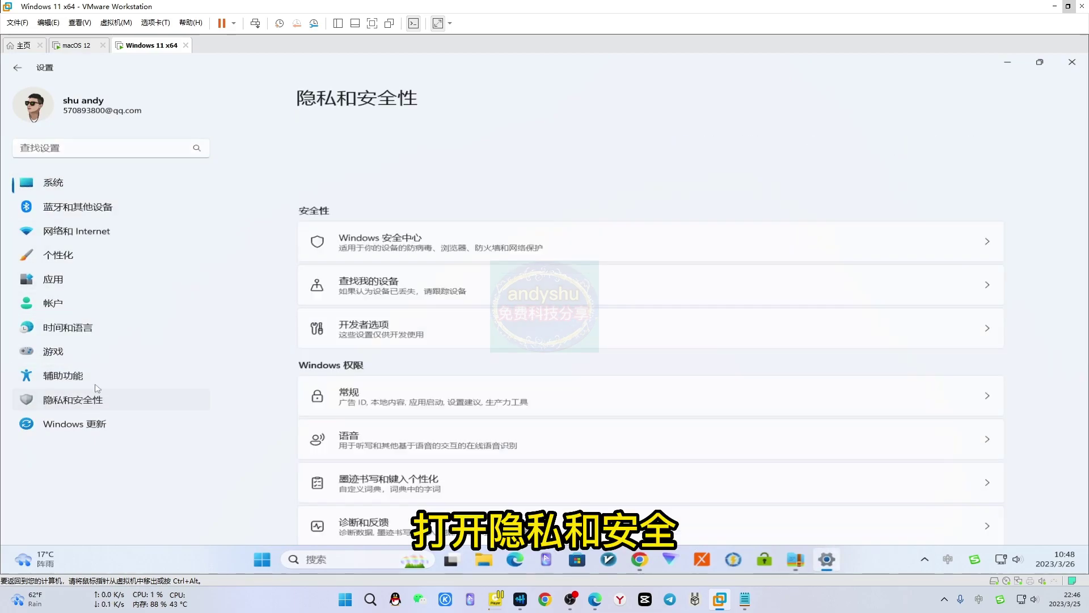
left_click(402, 163)
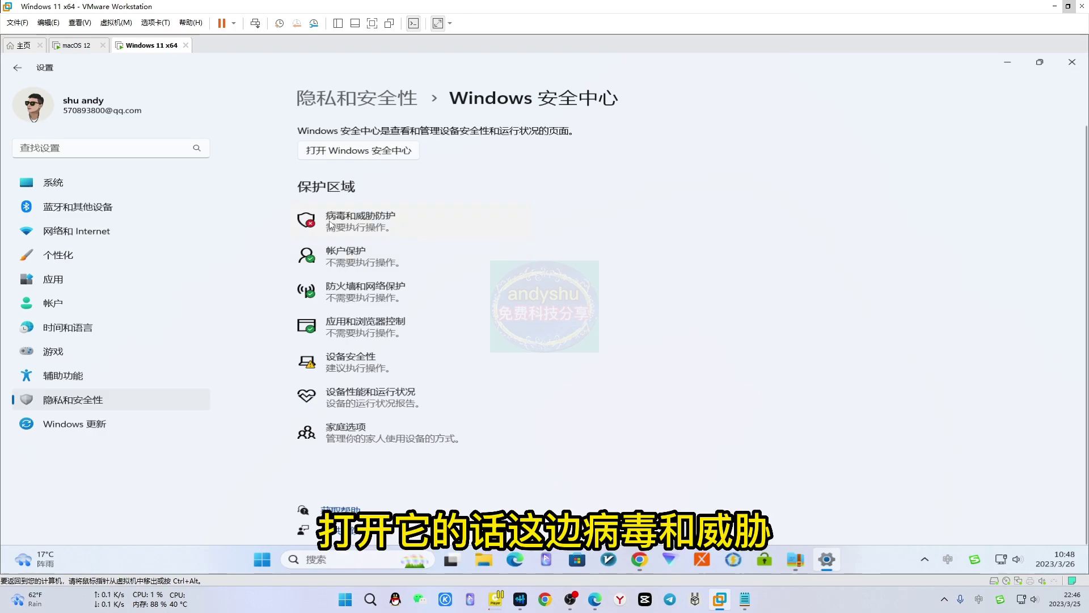
left_click(360, 222)
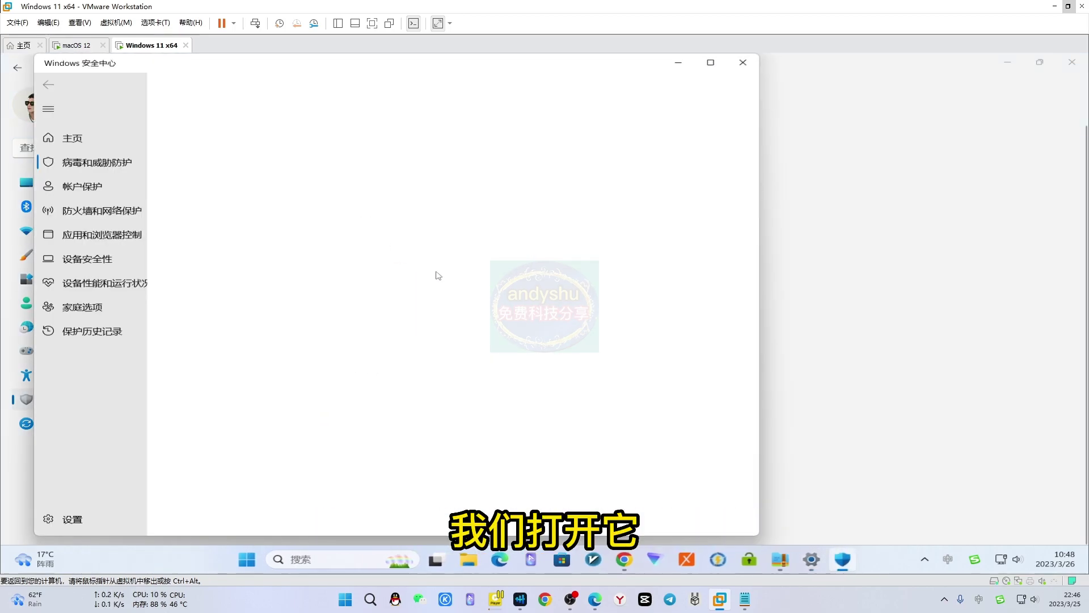
Review the managed virus and threat protection settings, including cloud protection, sample submission and tamper protection, and close Windows Security.
scroll(500, 271, "down", 3)
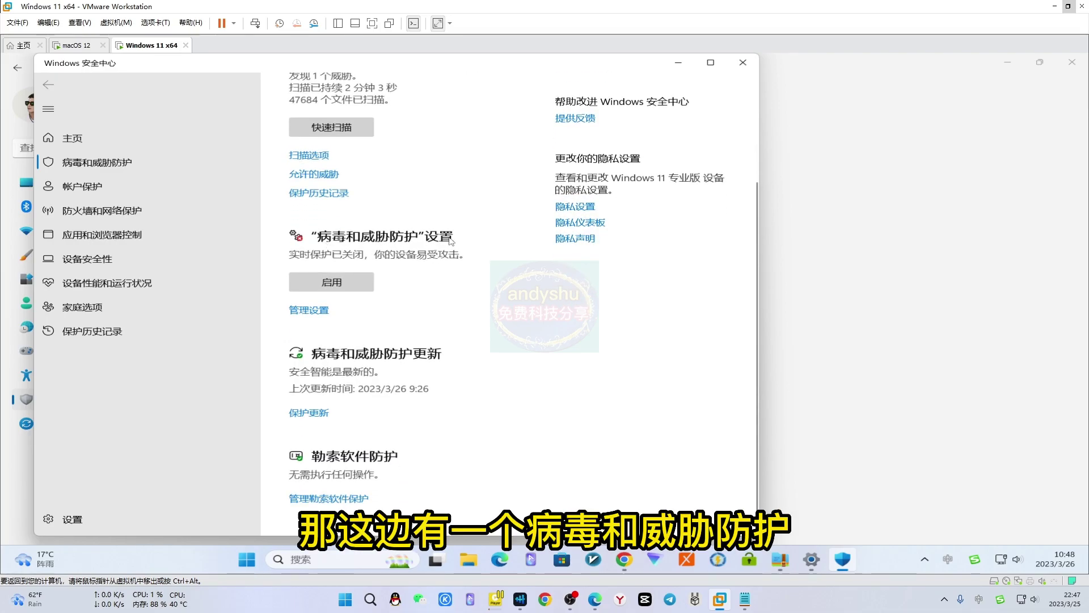
left_click(311, 312)
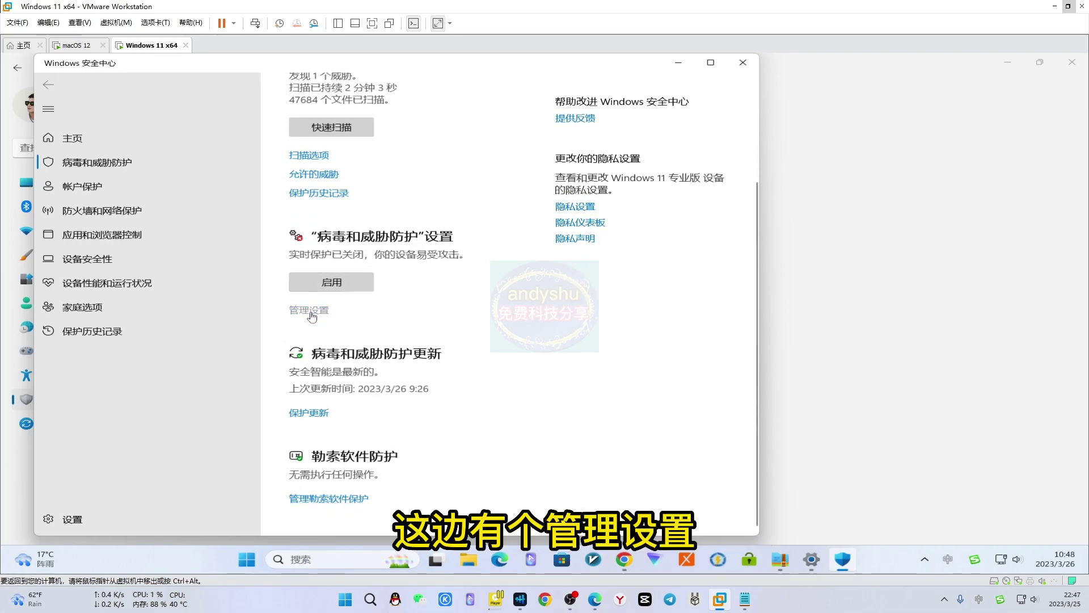
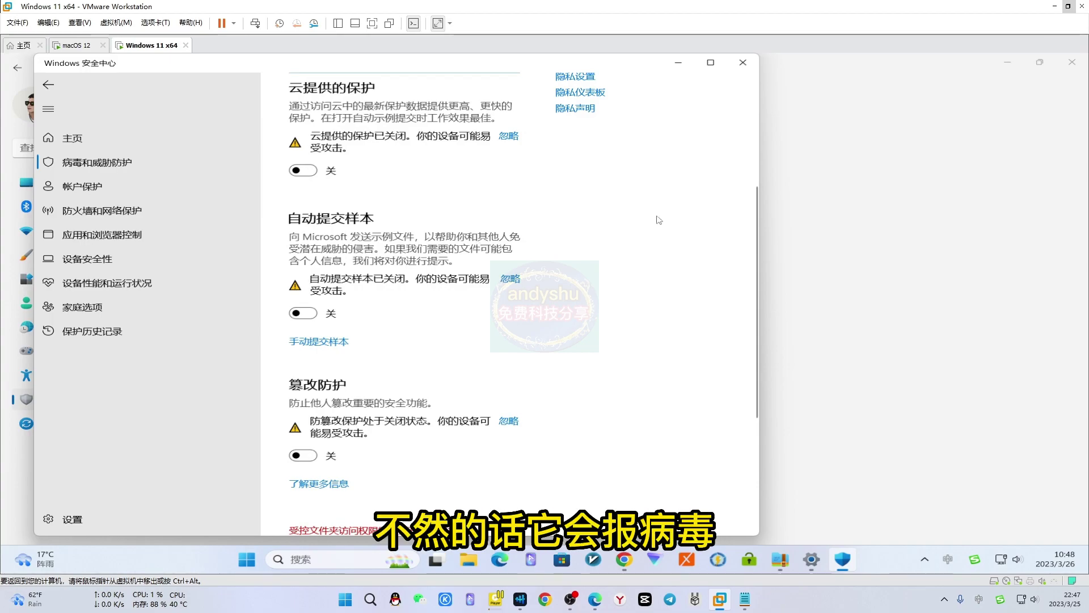
left_click(742, 62)
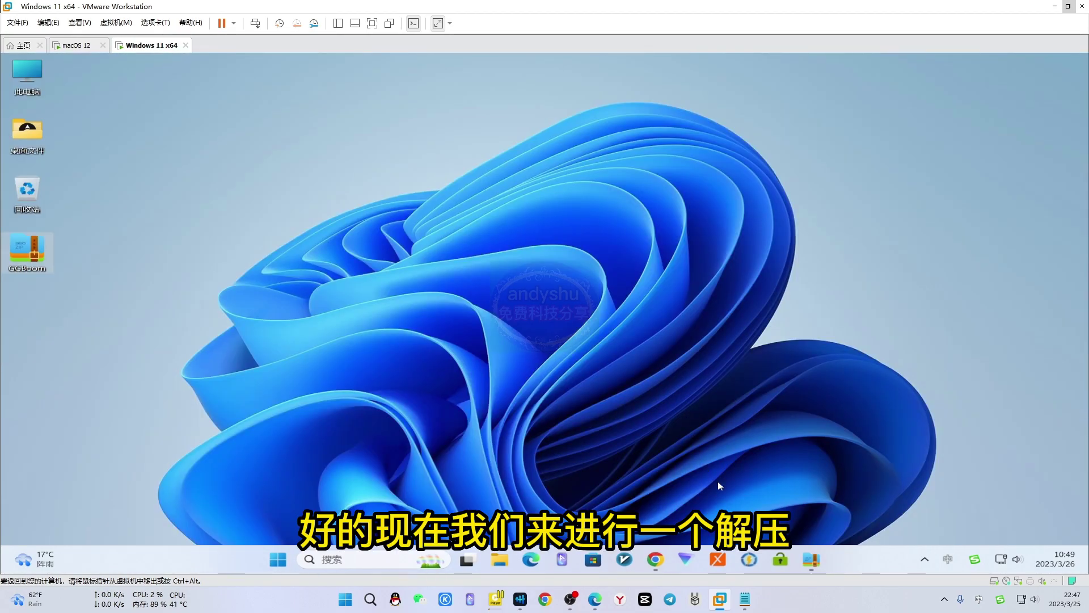
Extract the GGBoom archive with the one-click option, run GGBoom(V1.1.0), and allow it to make changes to the device.
left_click(811, 561)
left_click(423, 186)
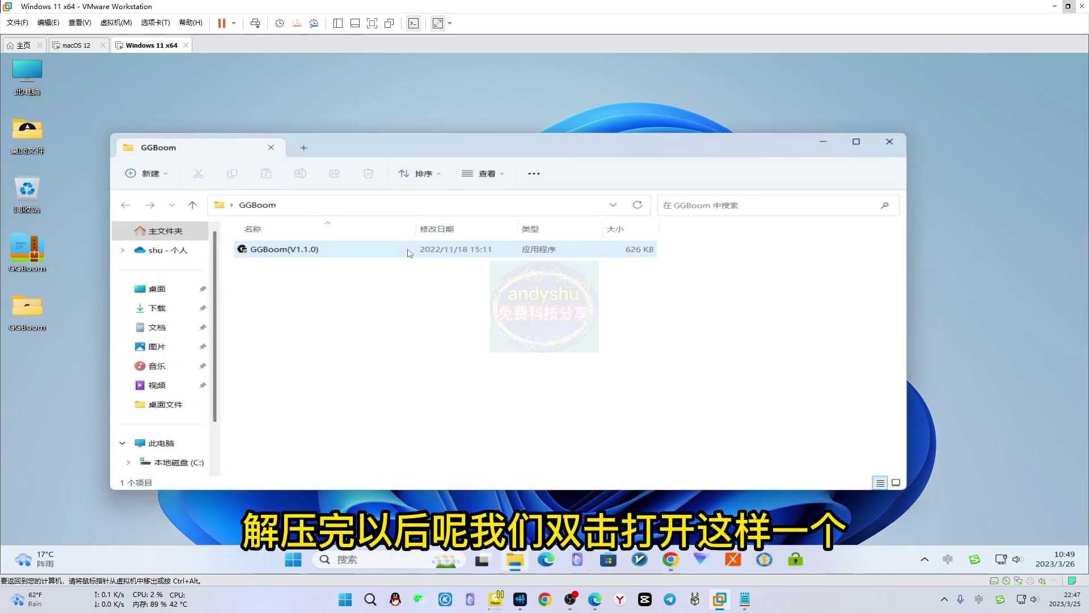
double_click(245, 249)
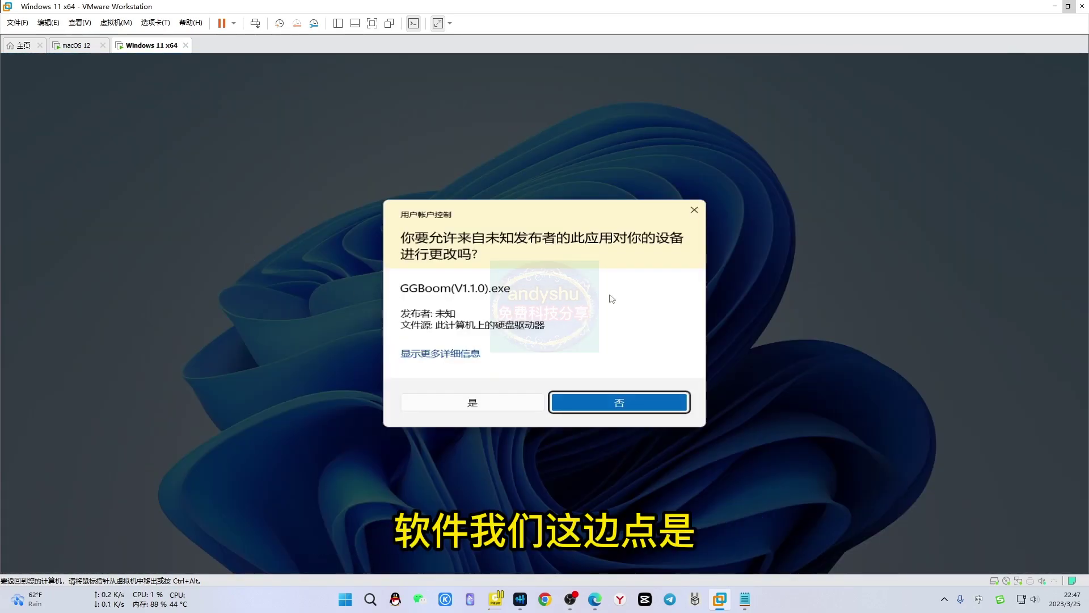
left_click(473, 403)
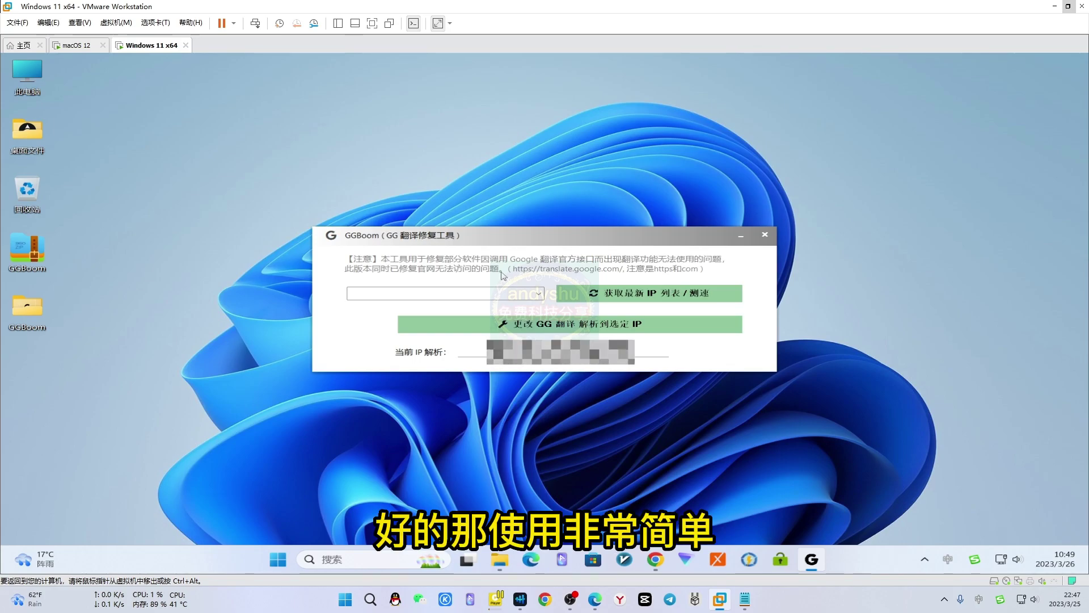
Fetch the latest Google Translate IP list with speed test in GGBoom and keep 142.250.112.90 selected.
left_click(651, 294)
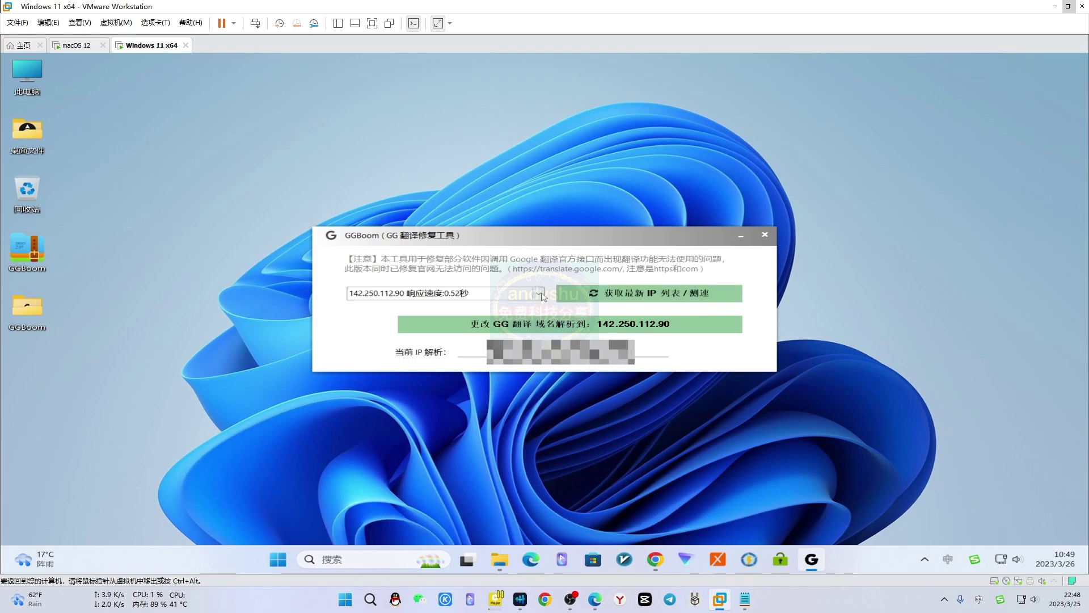
left_click(528, 293)
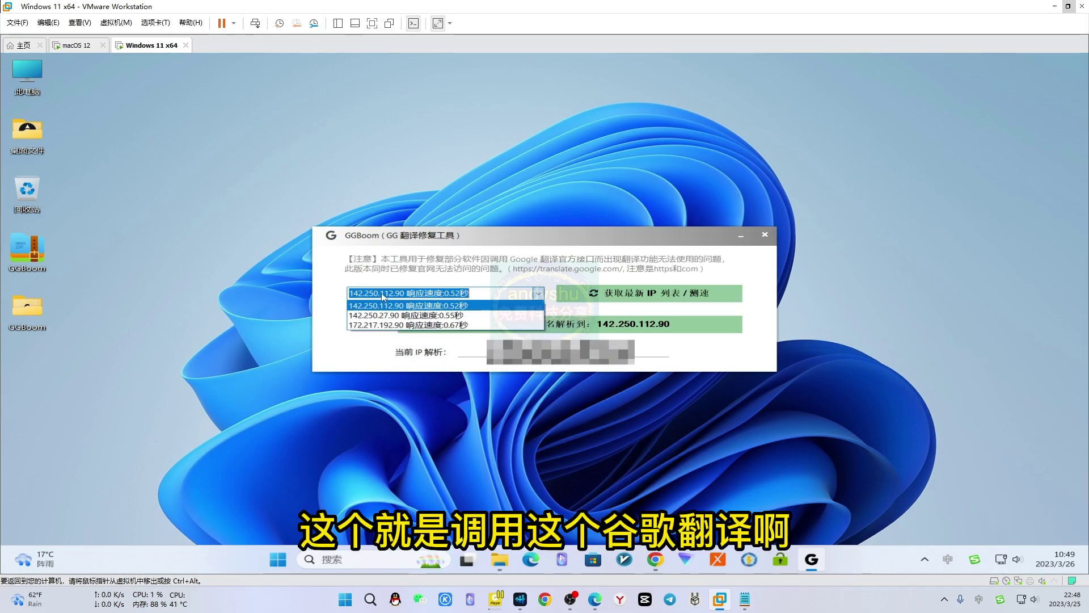
left_click(367, 348)
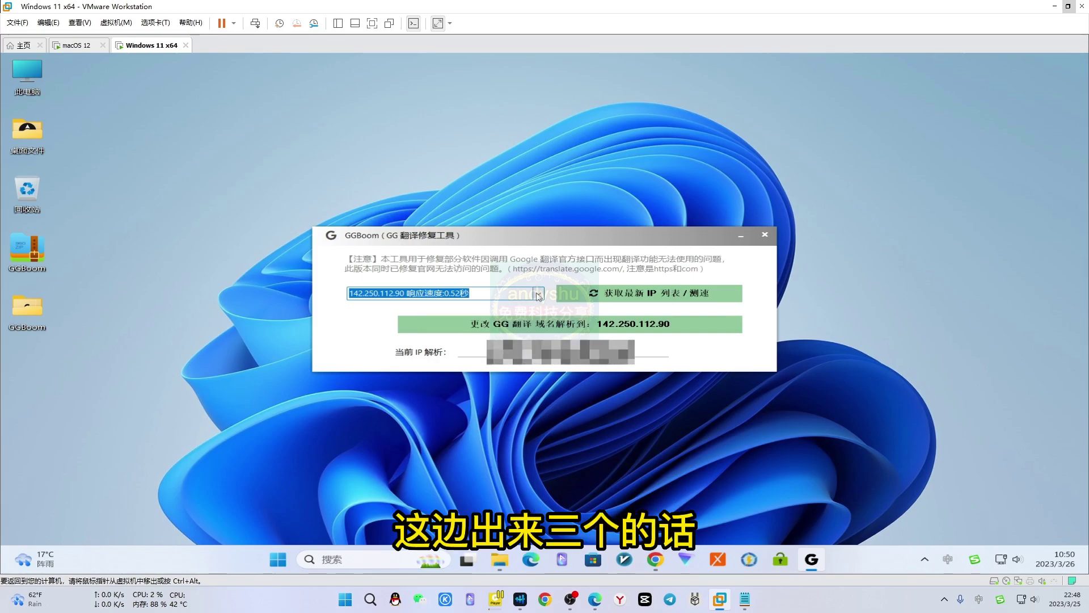
left_click(538, 296)
left_click(539, 297)
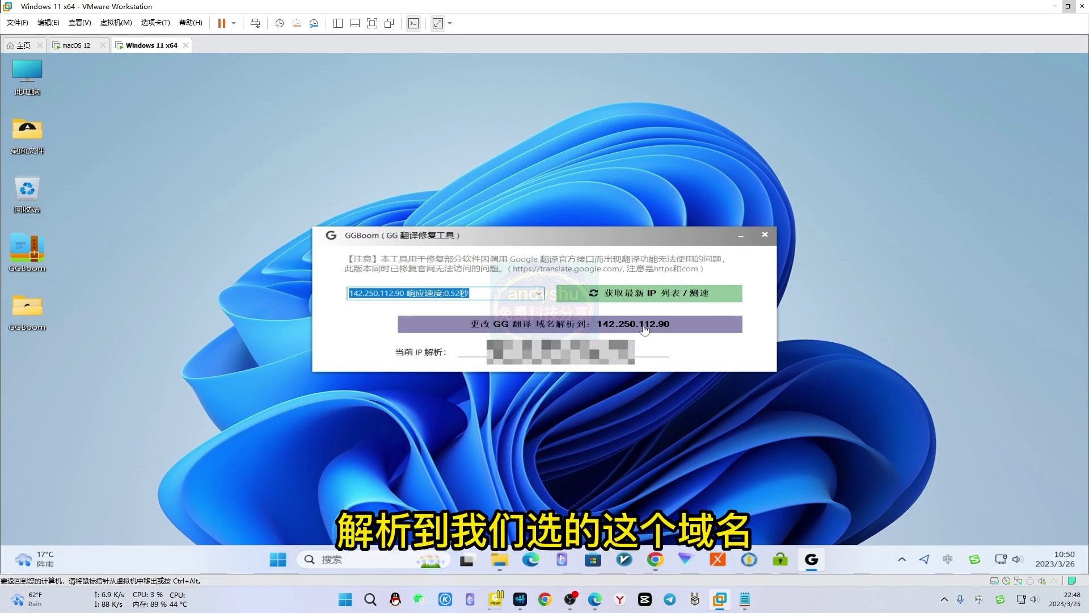
Change the Google Translate domain resolution to 142.250.112.90 and close GGBoom.
left_click(624, 328)
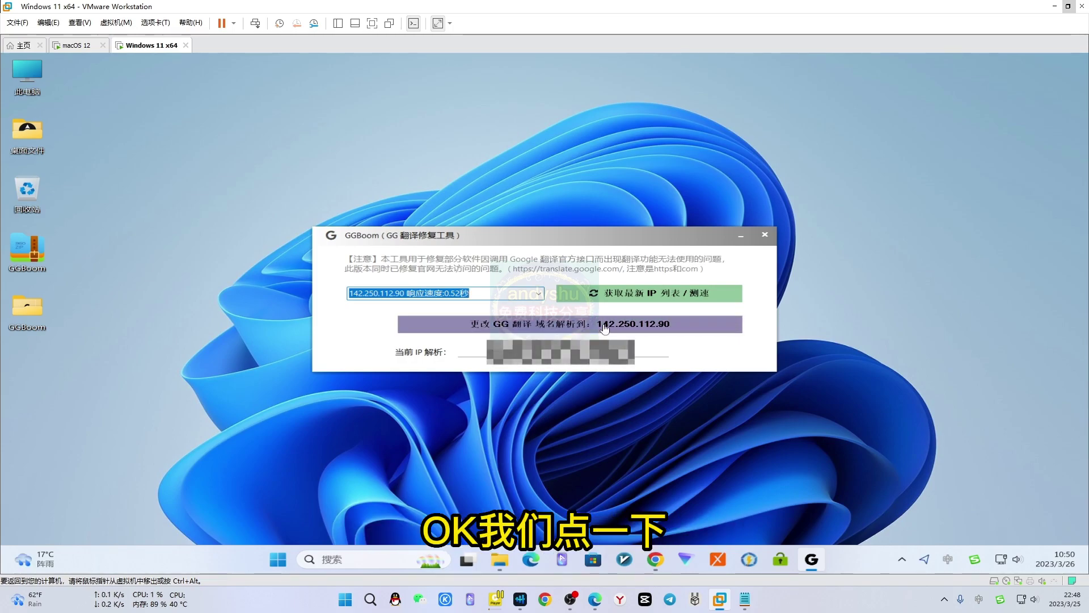
left_click(605, 328)
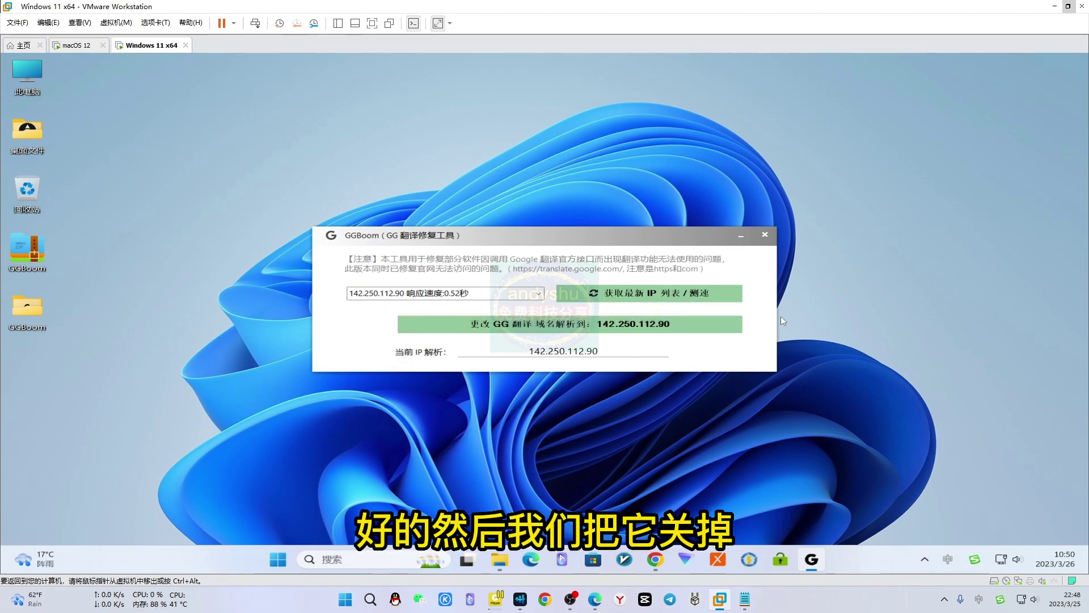
left_click(765, 234)
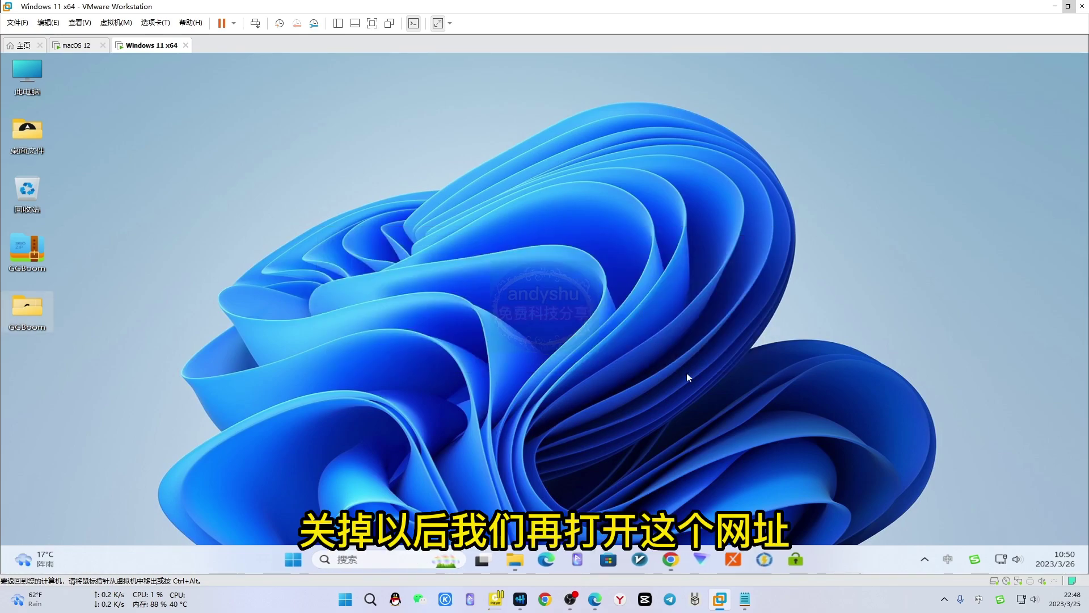
Return to the lawinfochina.com page in Chrome, translate it into Simplified Chinese, and look over the translated content.
left_click(671, 560)
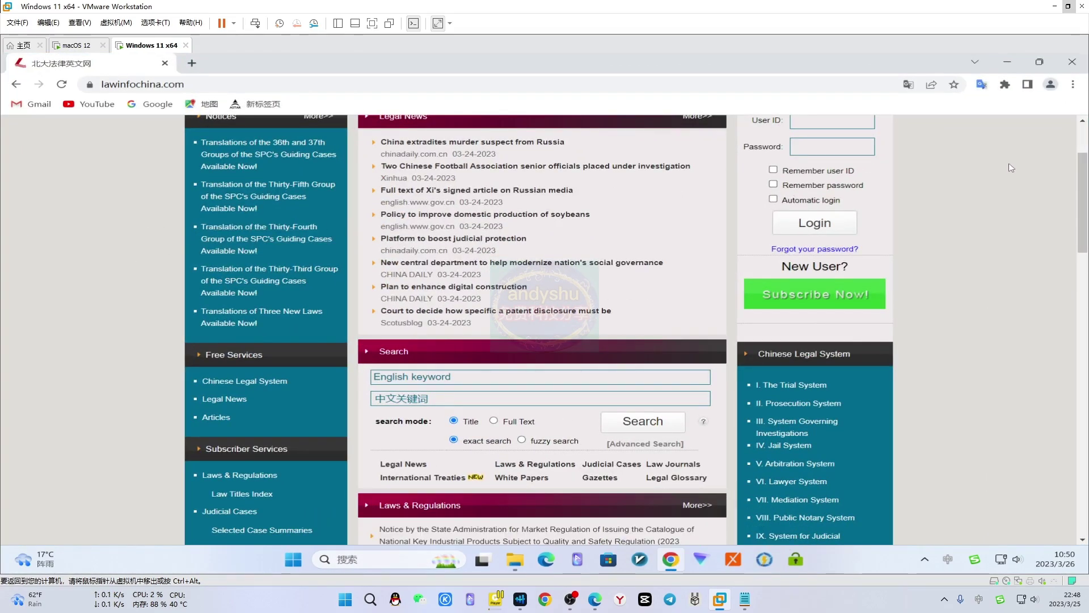
right_click(755, 165)
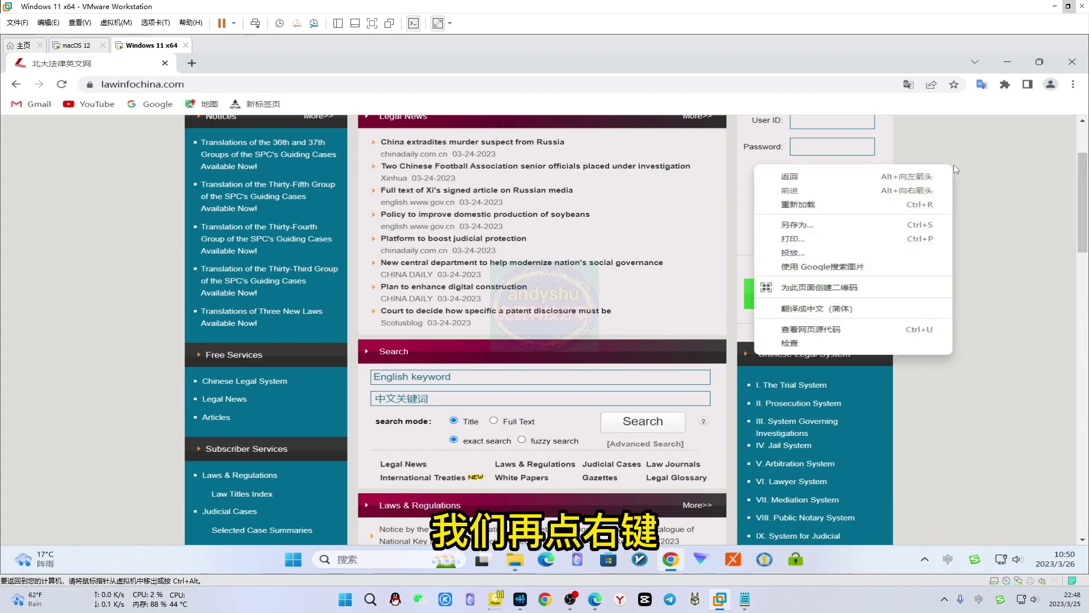
left_click(803, 309)
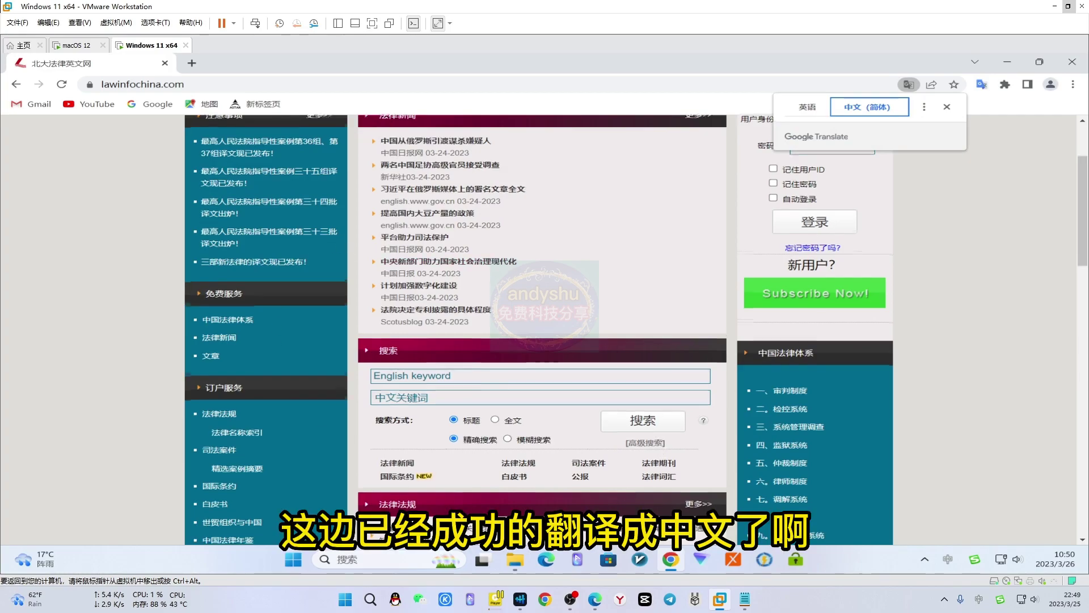
scroll(622, 374, "down", 6)
scroll(622, 373, "up", 4)
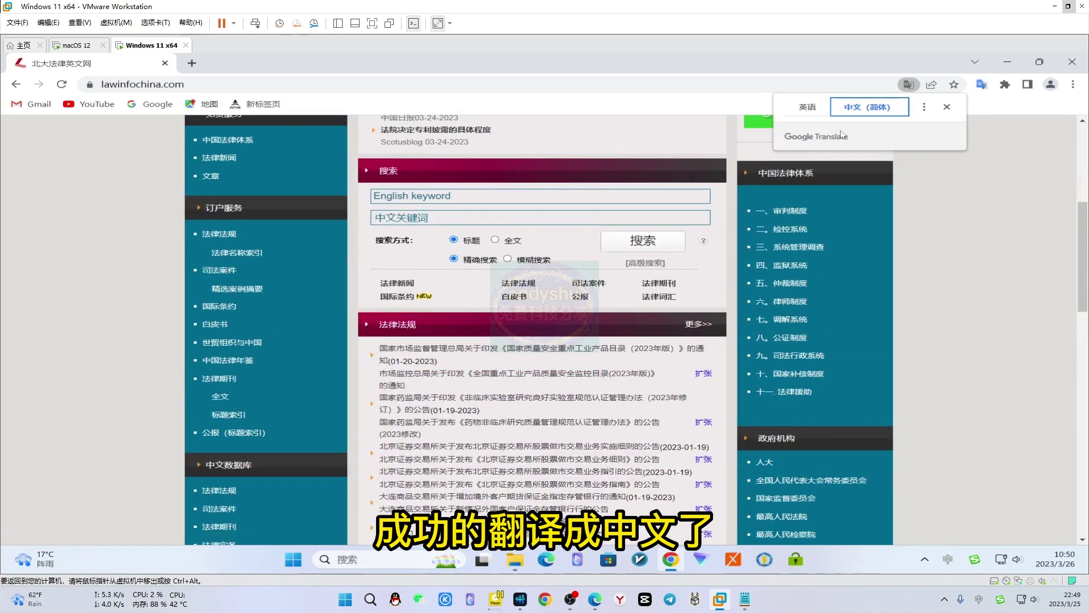
Switch the page back to English and into Simplified Chinese again, dismiss the translation popup, and minimize Chrome.
left_click(808, 107)
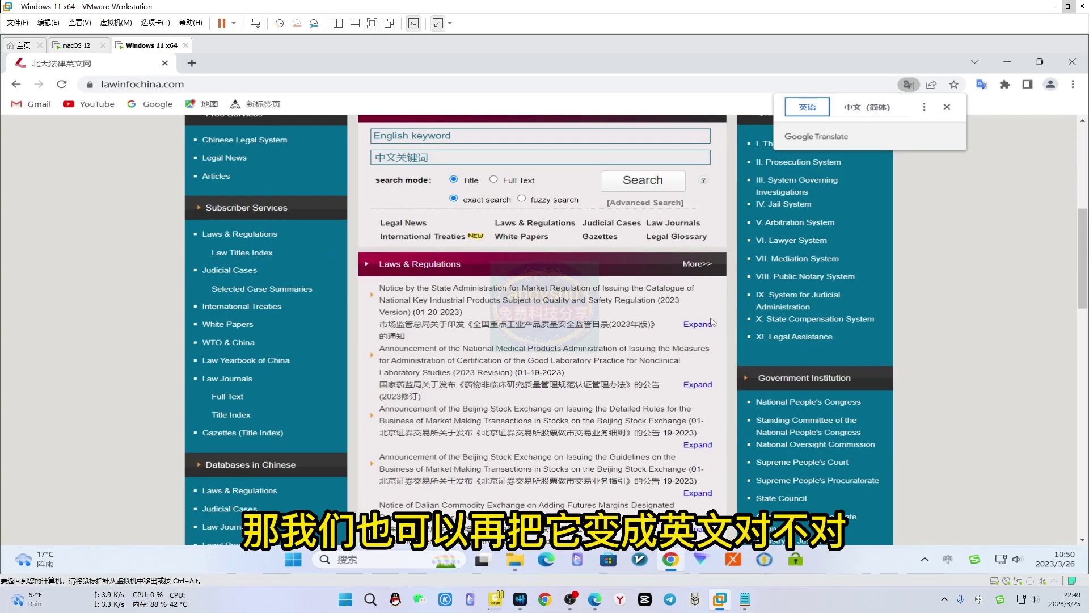
scroll(628, 357, "down", 5)
left_click(877, 111)
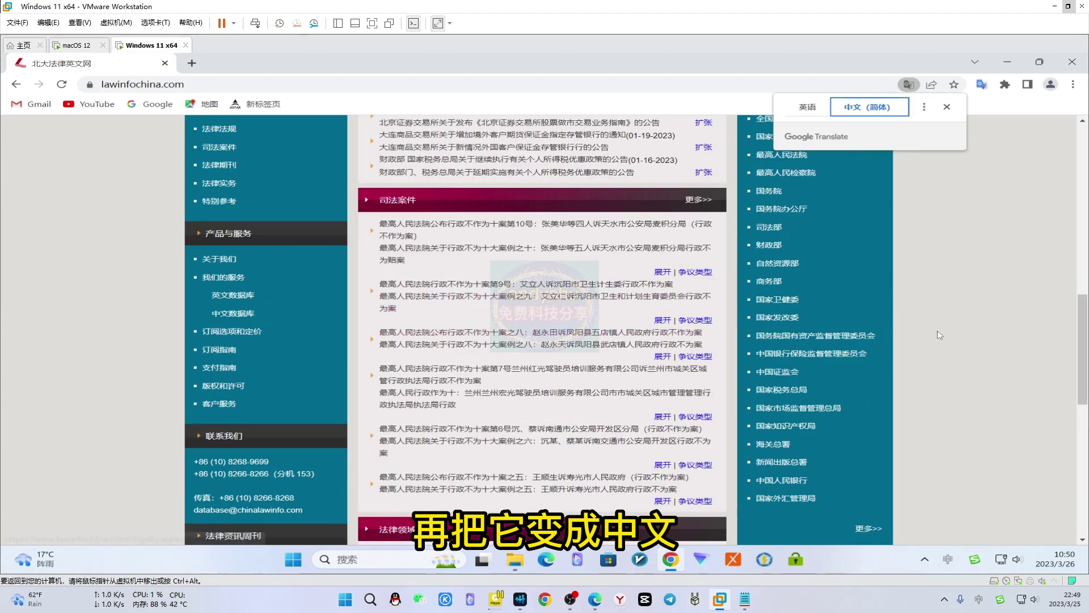
scroll(957, 332, "up", 5)
left_click(947, 106)
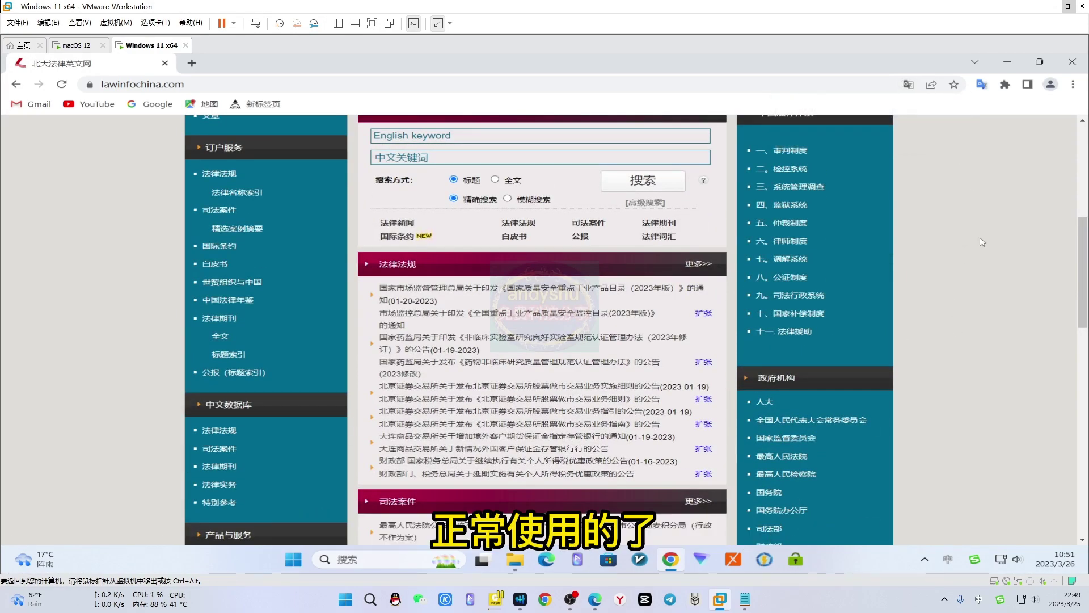
left_click(1008, 62)
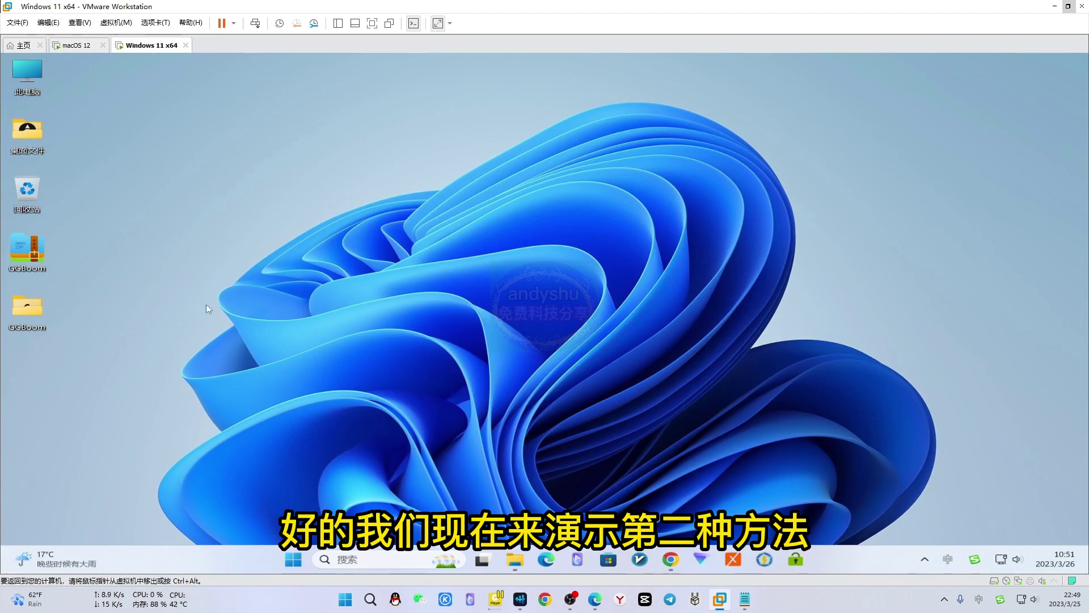
Create a new text document with the default name on the virtual machine's desktop and open it for editing.
right_click(207, 140)
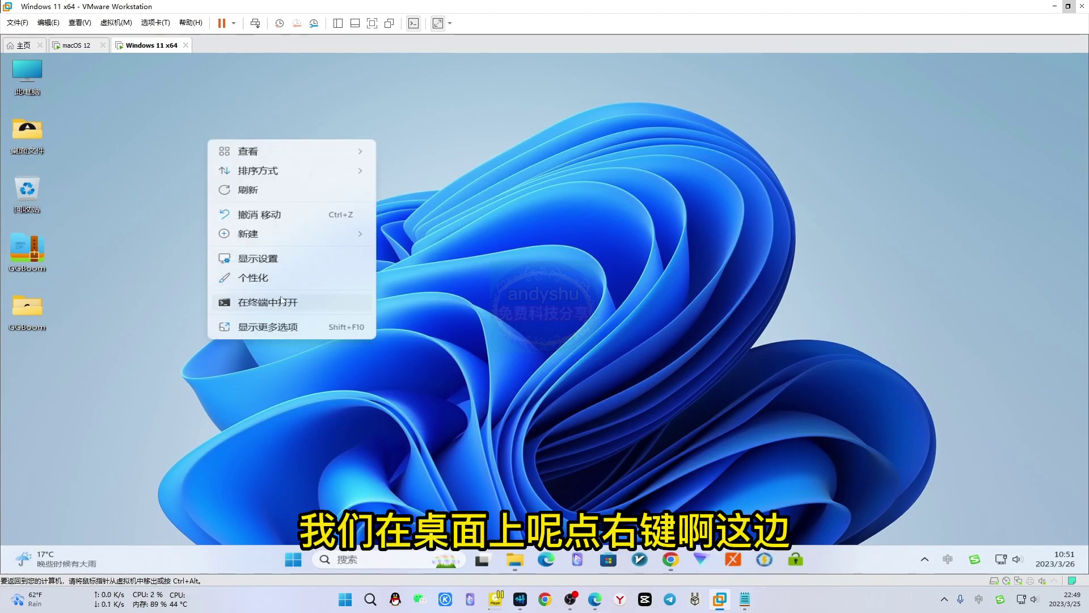
mouse_move(292, 235)
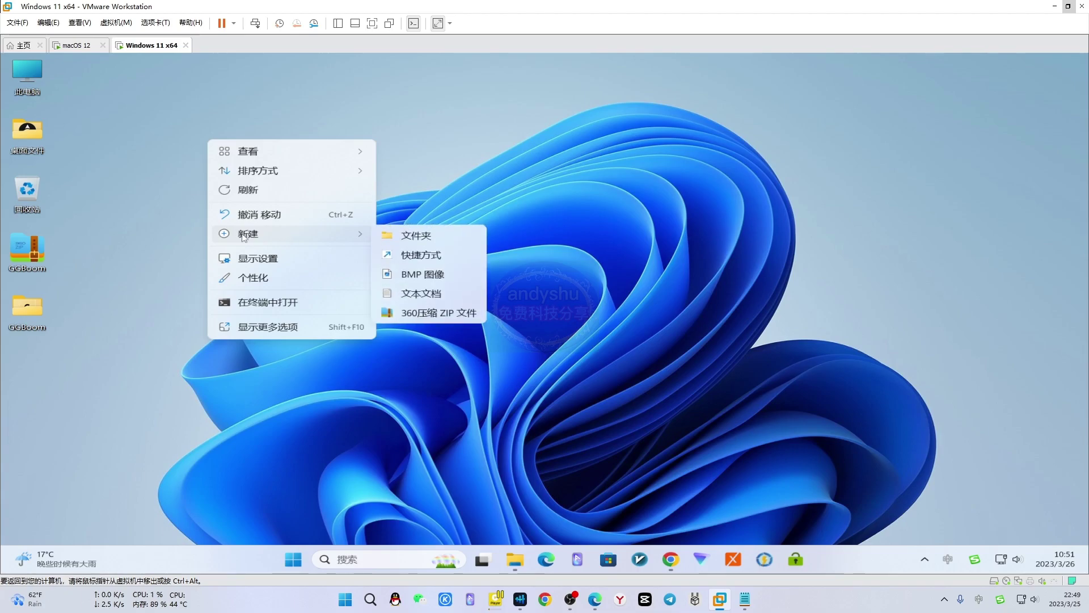
left_click(416, 293)
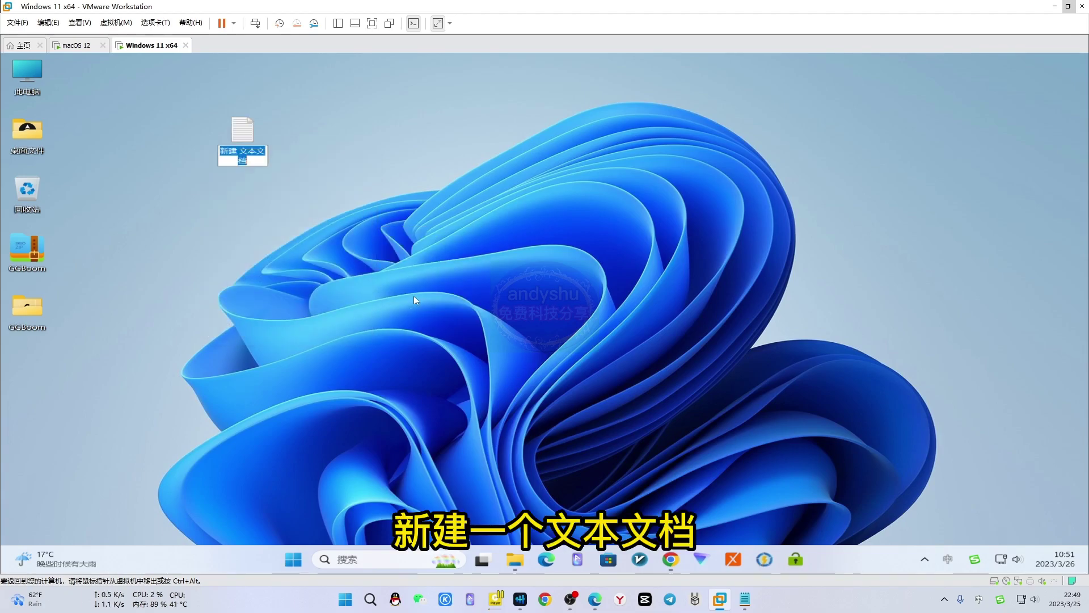
left_click(352, 175)
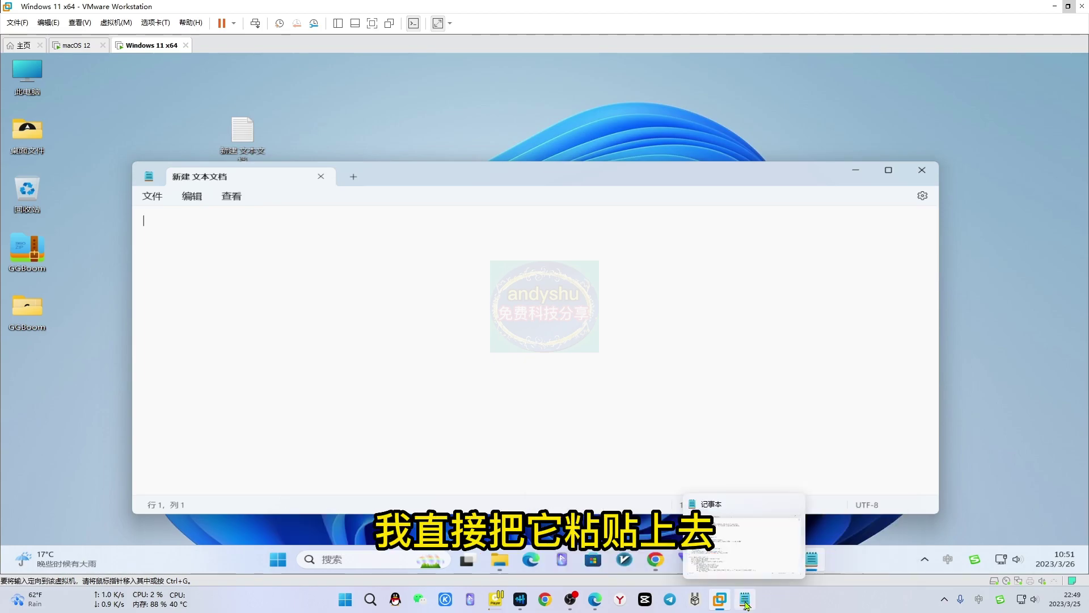
Paste the copied hosts file script for fixing Google Translate into the new text document and look through its code.
key("ctrl+v")
scroll(533, 348, "up", 15)
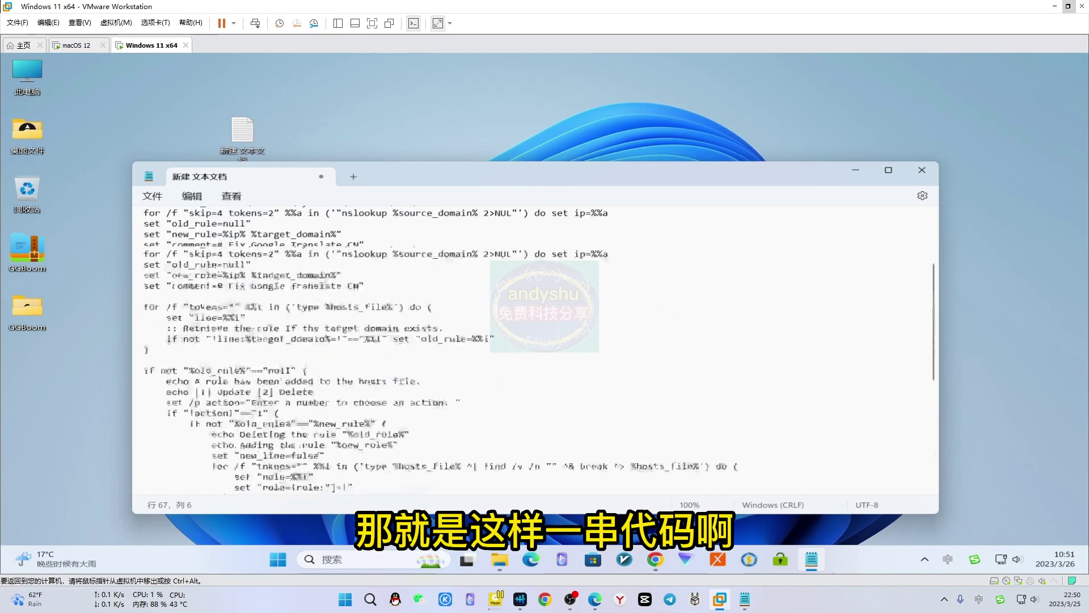
scroll(533, 349, "down", 15)
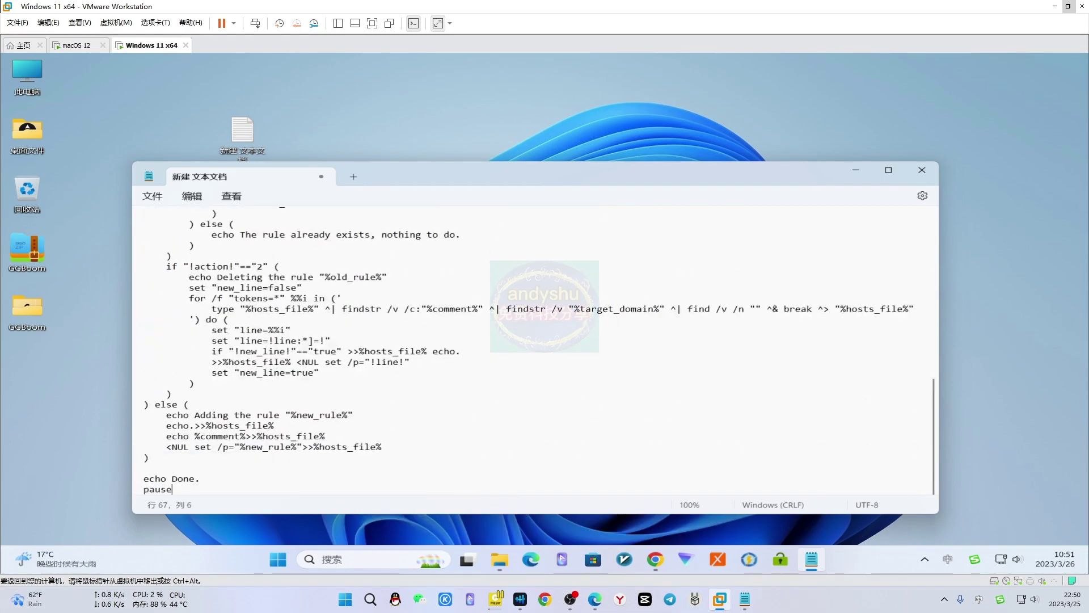
scroll(158, 203, "up", 15)
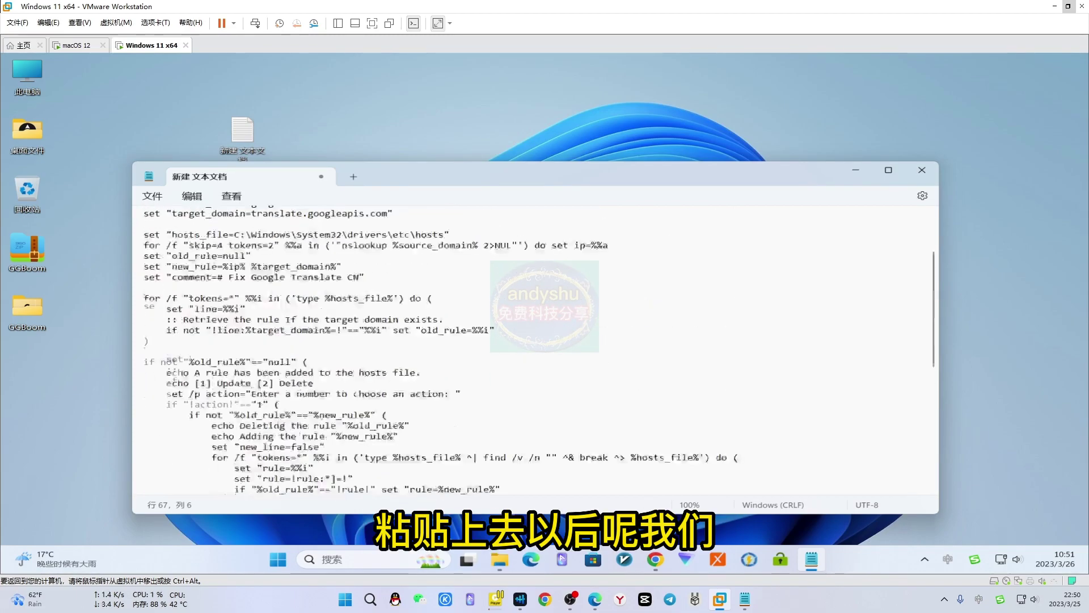
Save the script in the new text document and close the document.
left_click(157, 200)
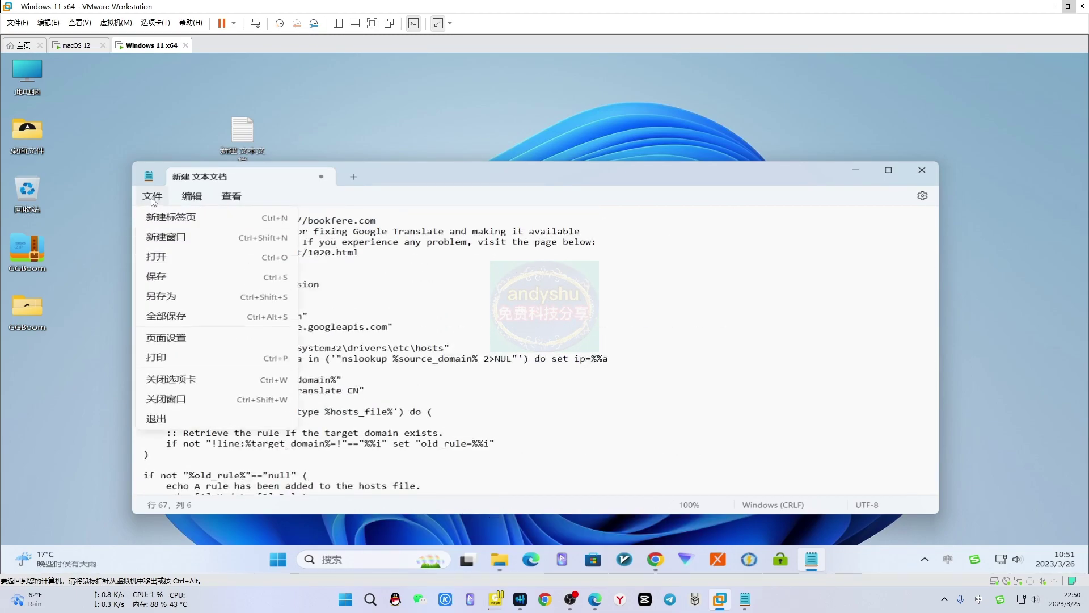
left_click(158, 278)
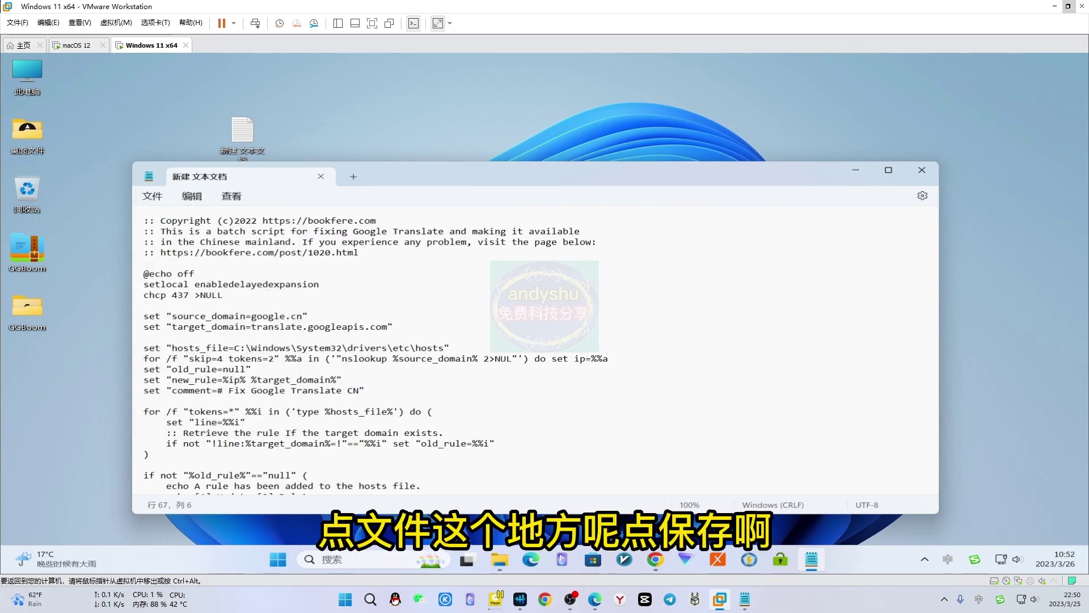
left_click(922, 170)
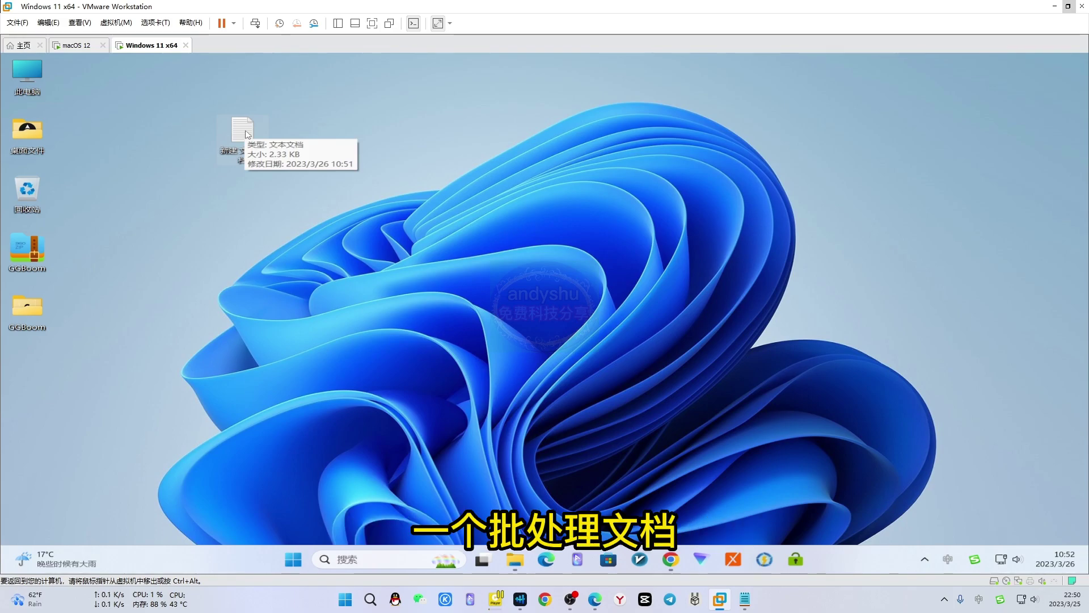
Turn on the display of file name extensions in File Explorer, starting from This PC, and close its window.
double_click(23, 73)
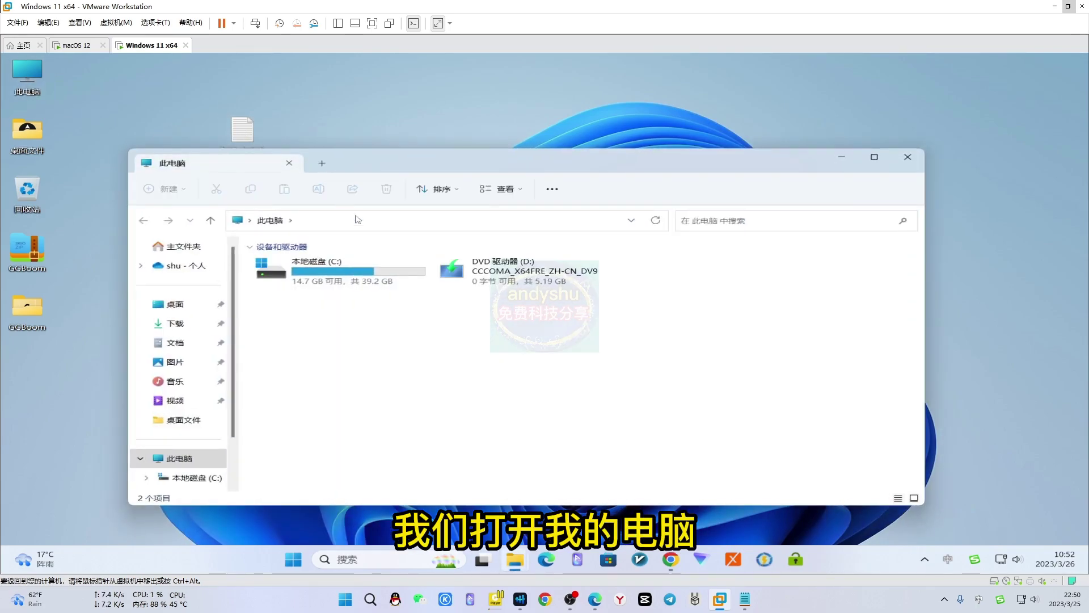
left_click(518, 191)
mouse_move(522, 401)
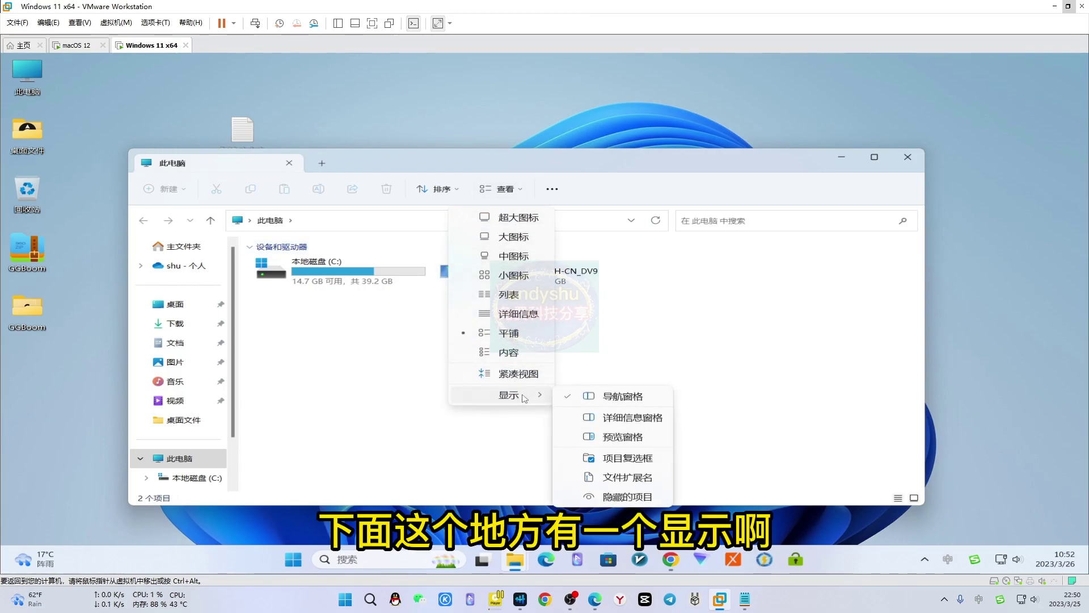
left_click(622, 480)
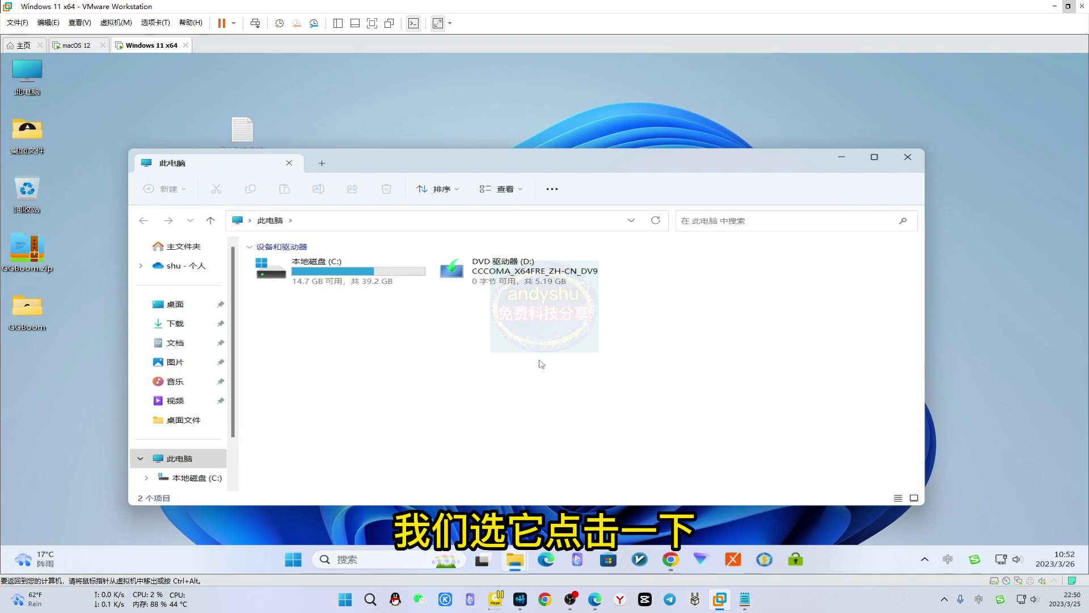
left_click(909, 157)
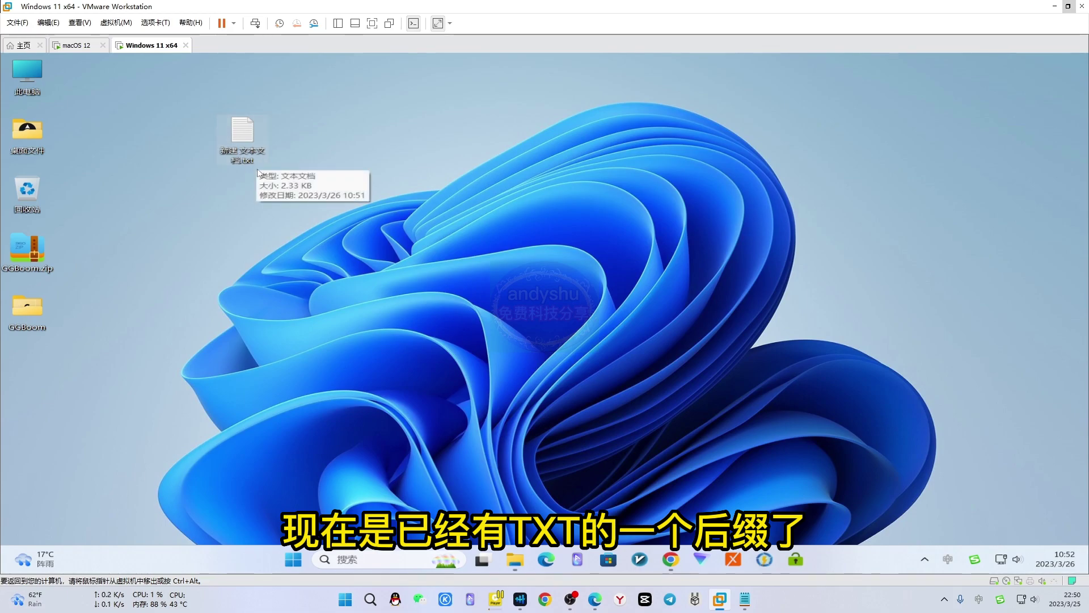
Rename the desktop text document to 新建 文本文档.bat, accepting the file extension change.
right_click(243, 135)
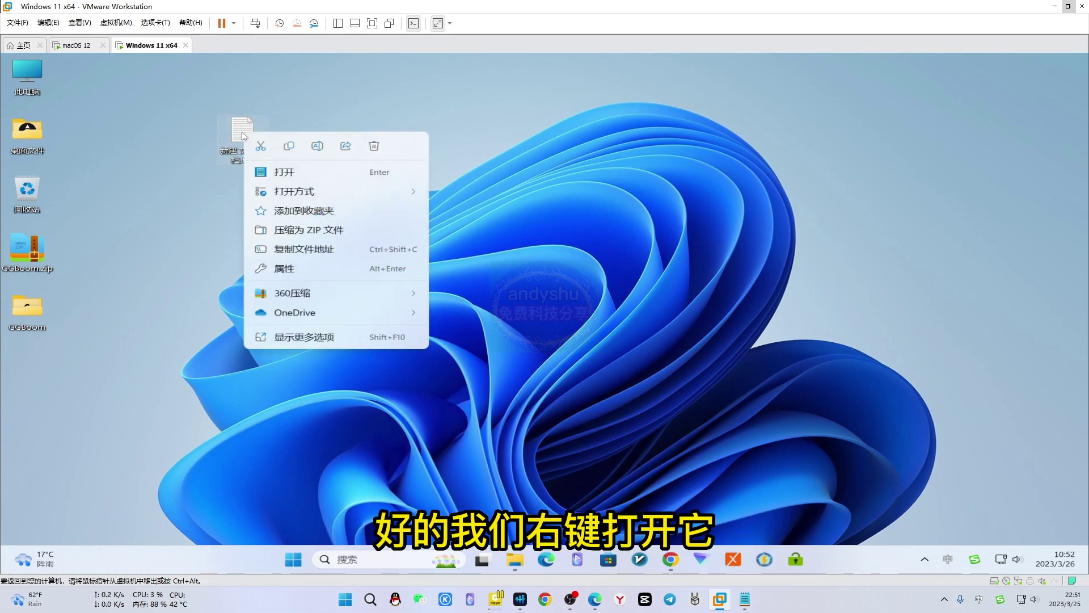
left_click(306, 339)
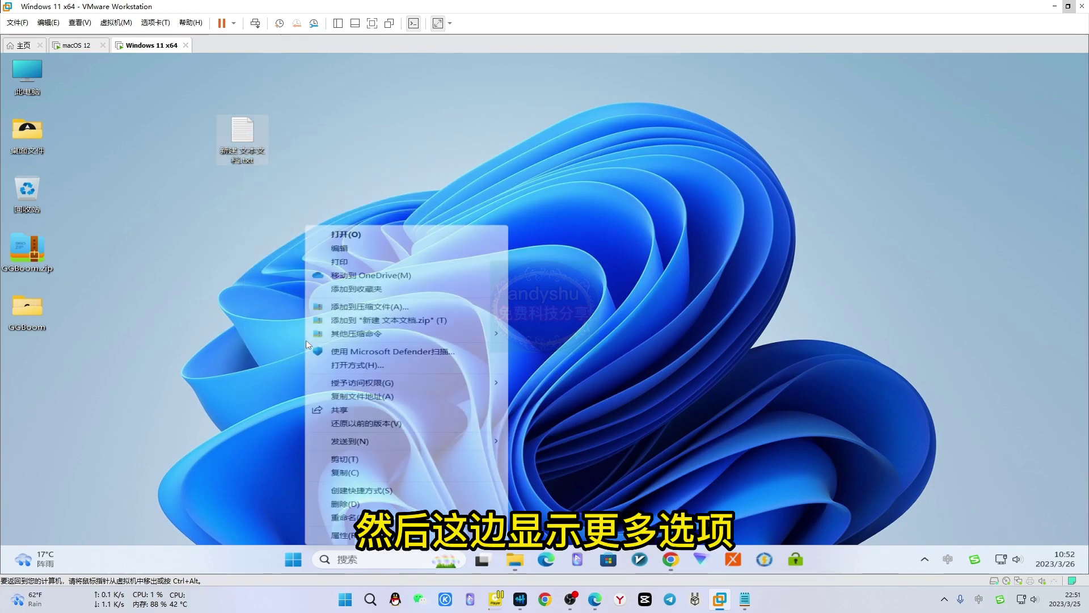
left_click(349, 517)
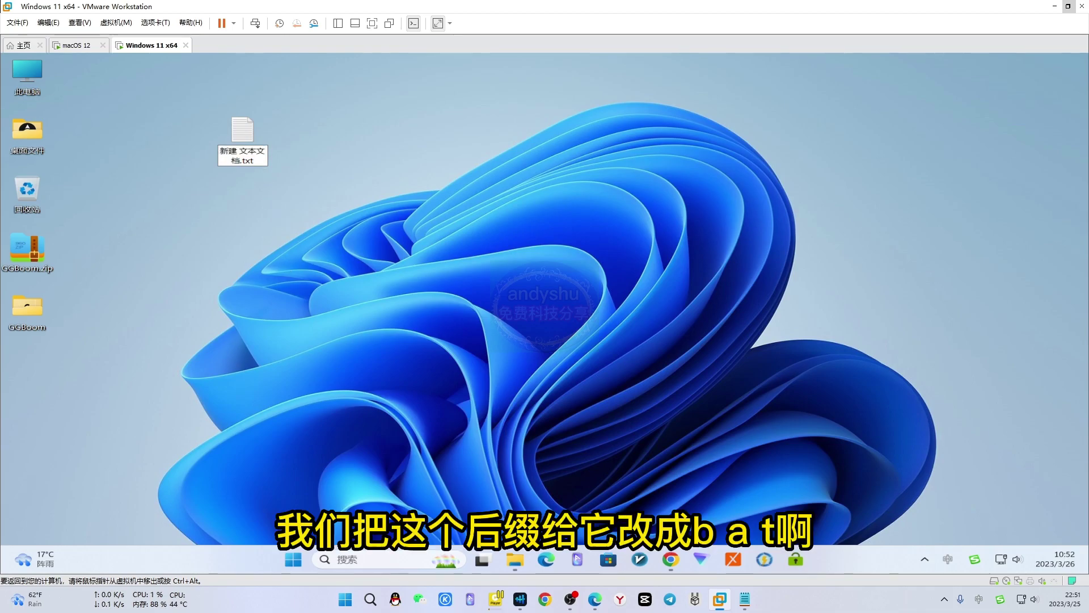
key("BackSpace")
key("BackSpace")
key("shift")
type("bat")
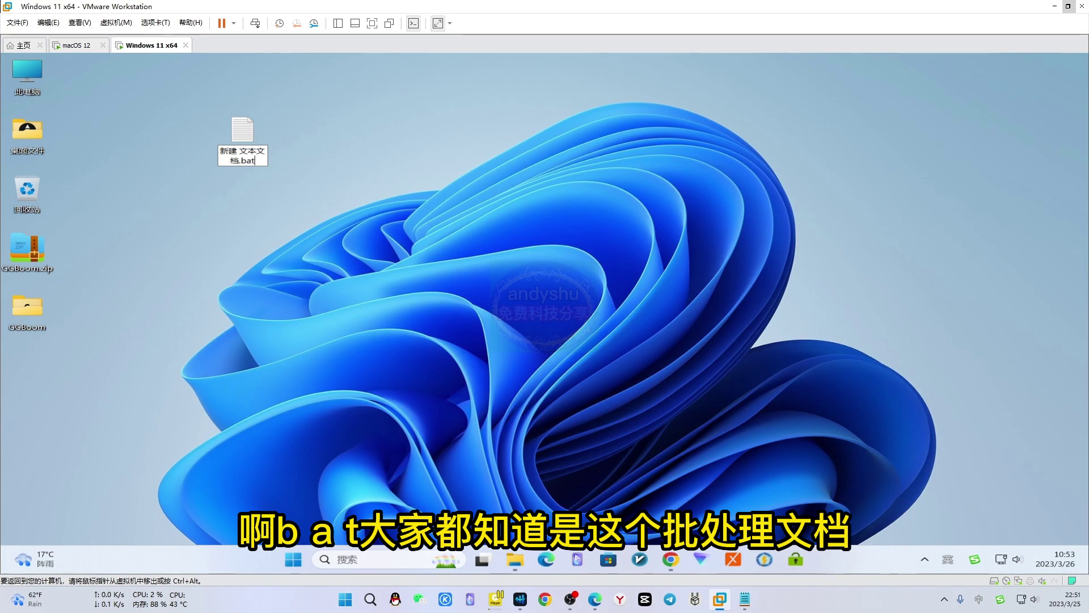
key("Return")
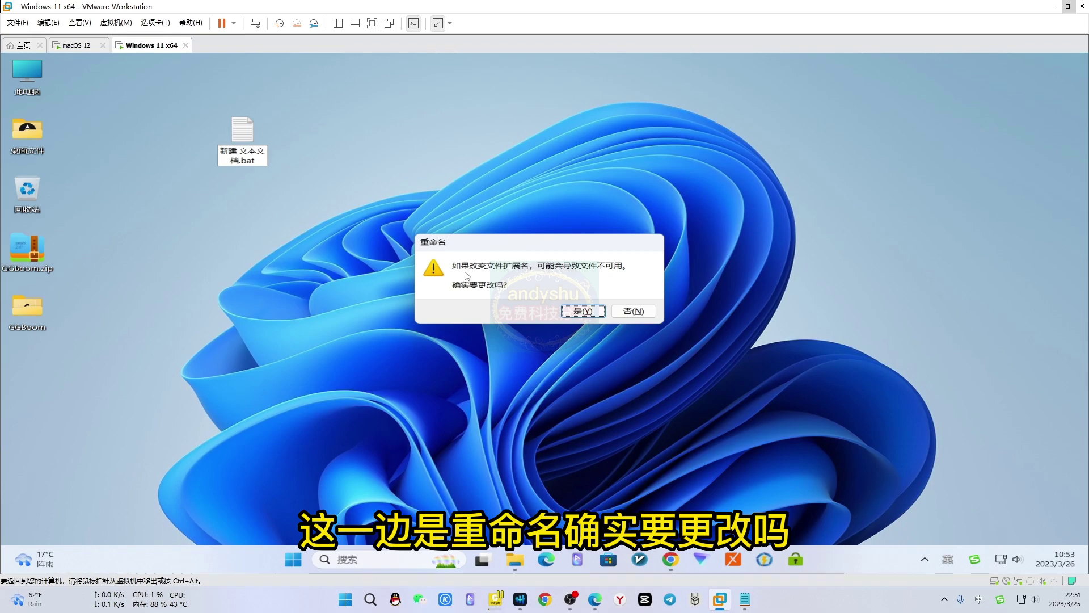
left_click(584, 312)
left_click(286, 299)
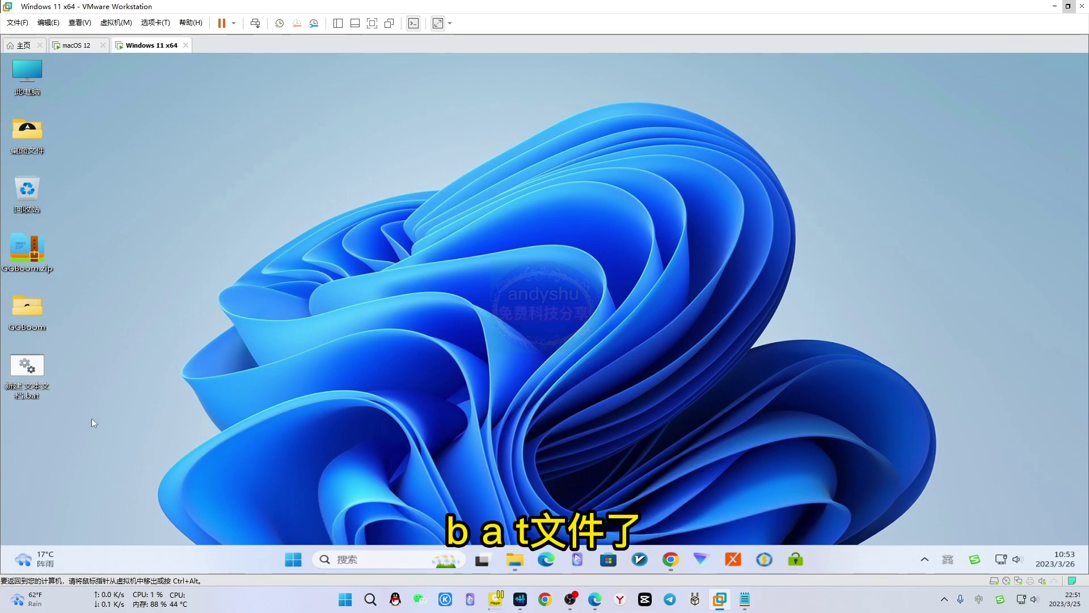
Run the desktop .bat file as administrator, choose action 1 (Update) for the hosts rule, and close the finished script.
right_click(31, 367)
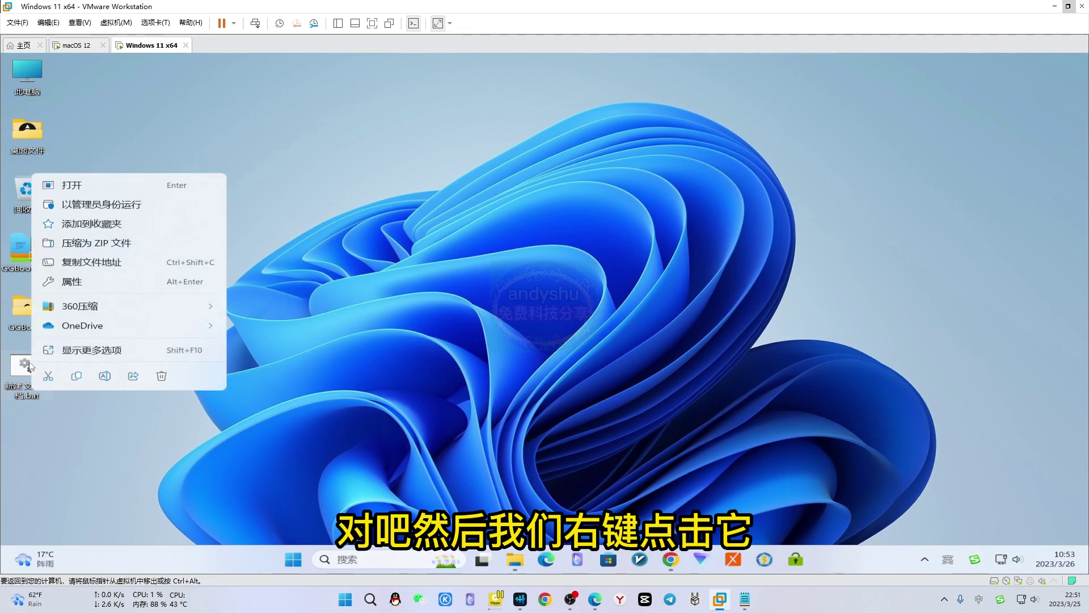
left_click(115, 205)
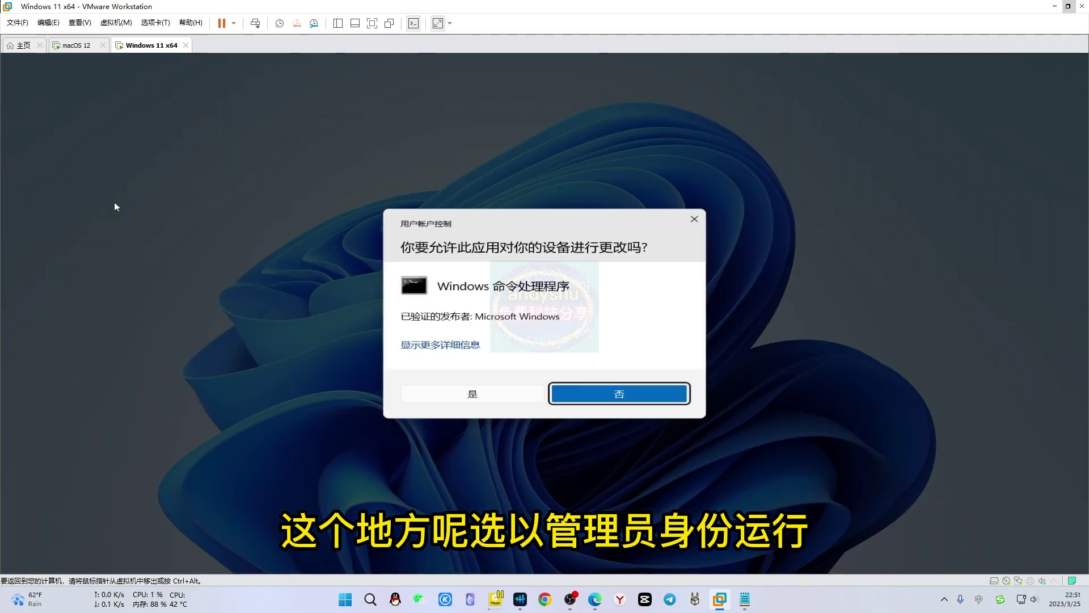
left_click(480, 395)
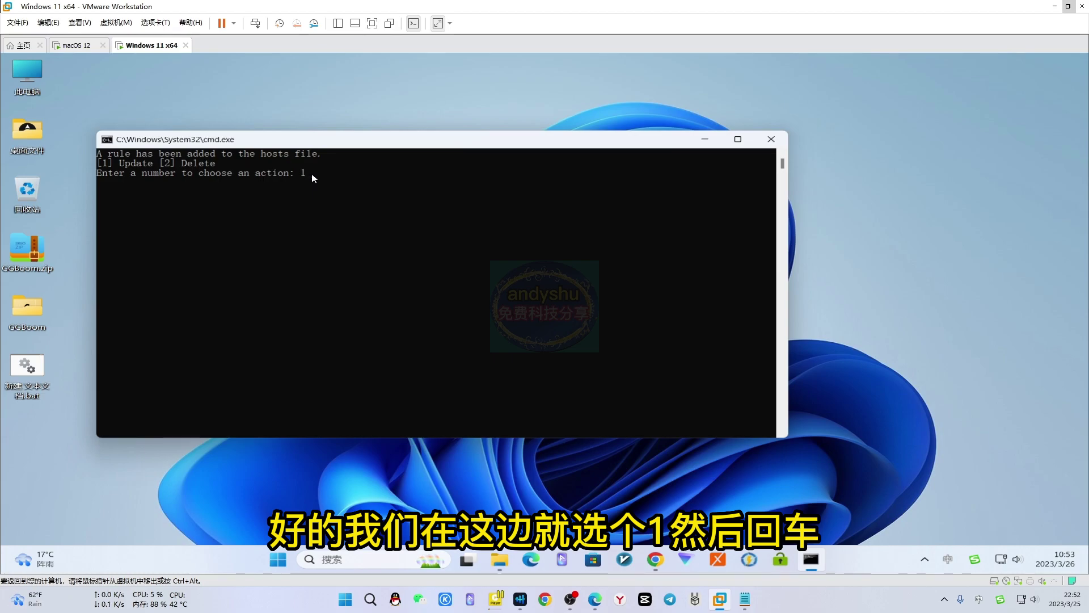
key("Return")
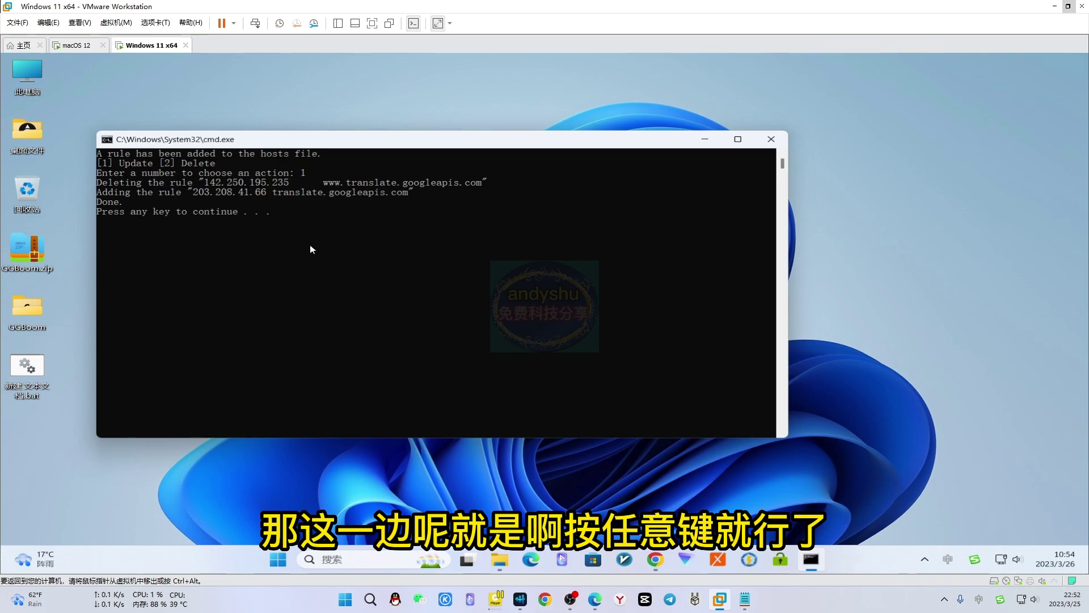
key("Return")
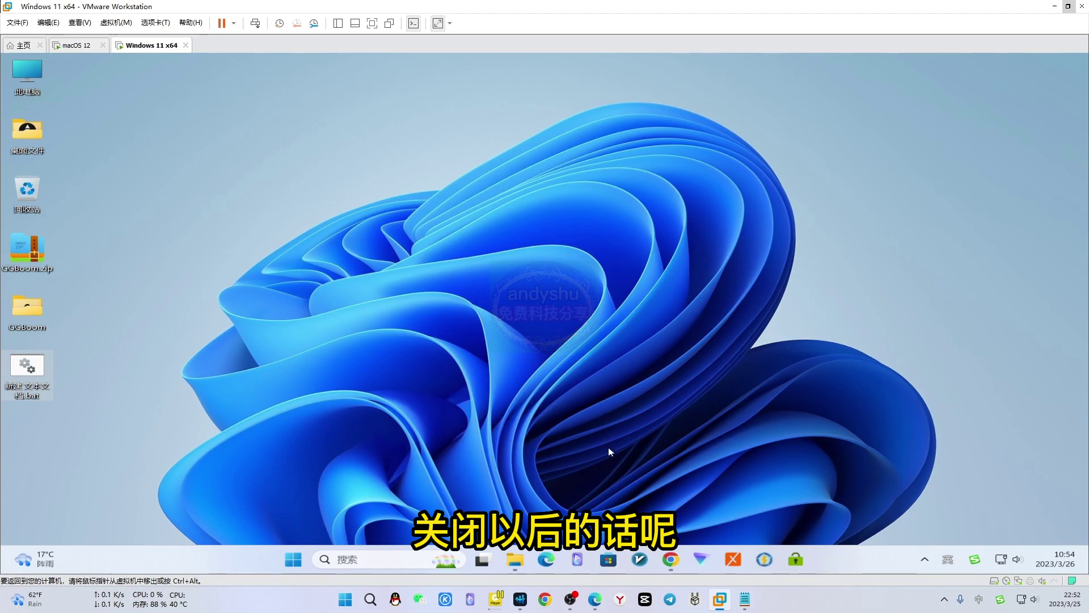
Return to the lawinfochina.com page in Chrome, select Simplified Chinese translation and switch back to English, then minimize the browser.
left_click(671, 561)
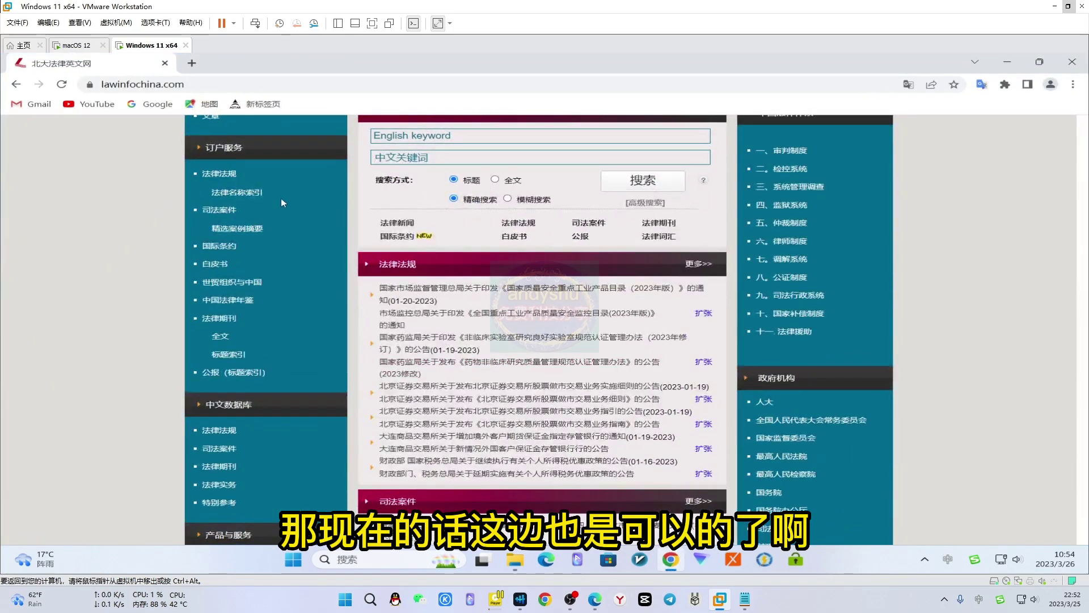
left_click(878, 109)
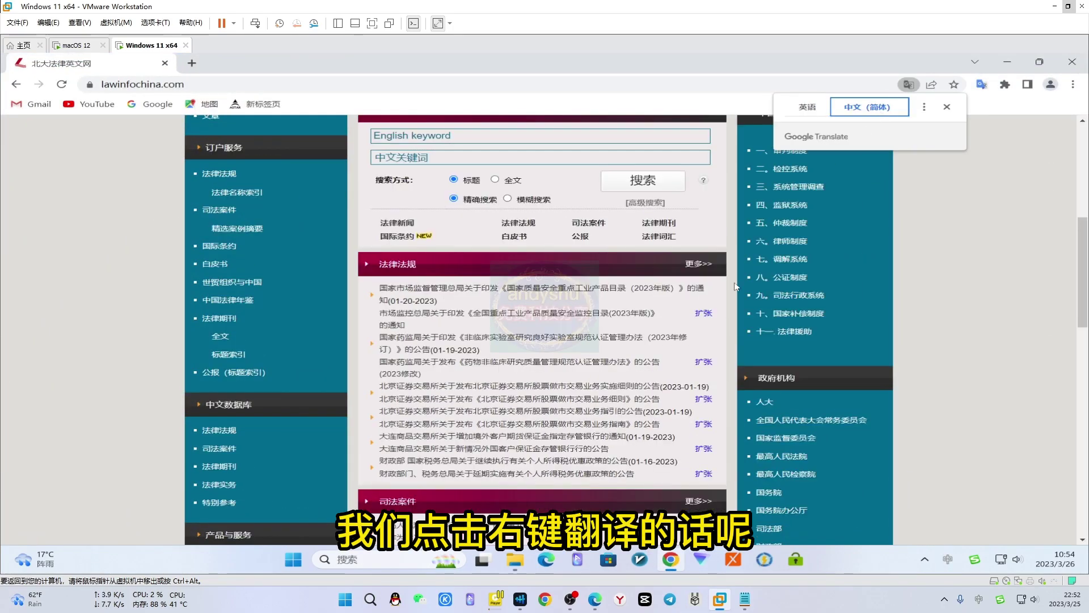
left_click(808, 106)
left_click(1008, 62)
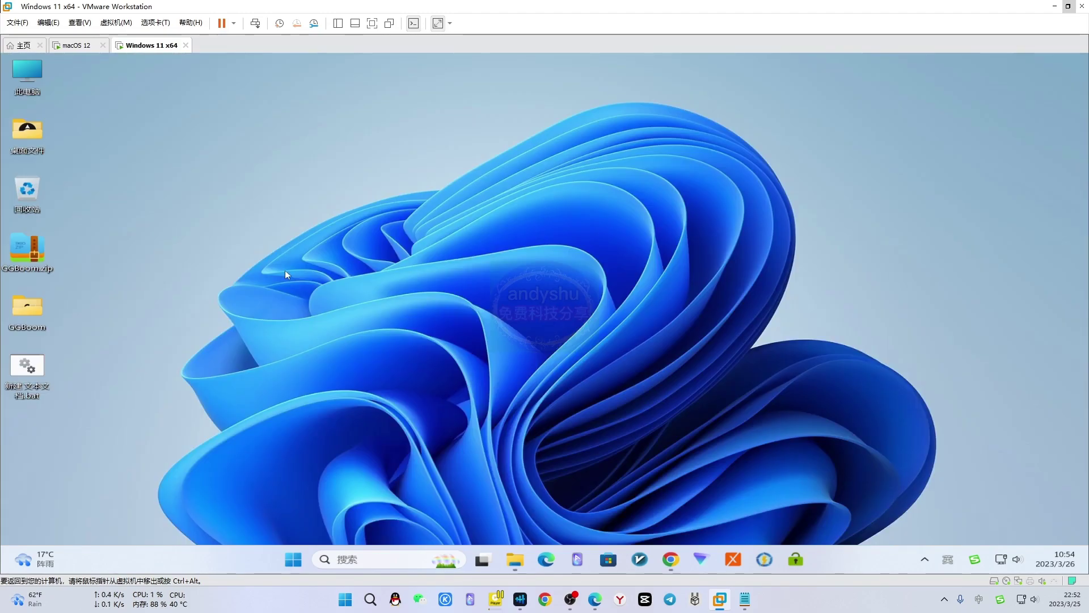
Run the desktop .bat file as administrator again, choose action 2 (Delete) to remove the hosts rule, and close the script.
right_click(27, 369)
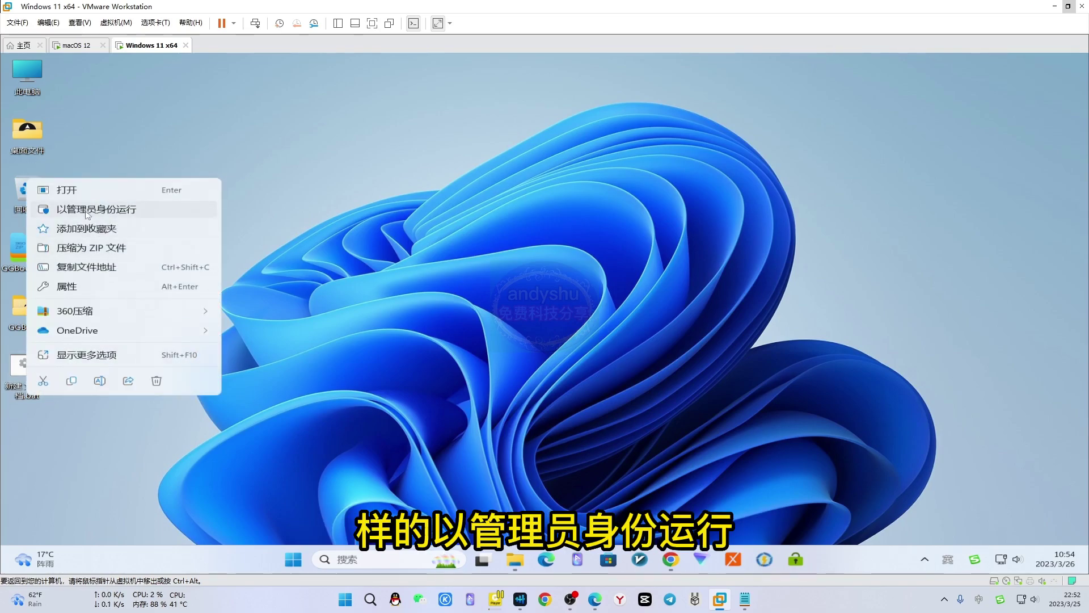
left_click(121, 210)
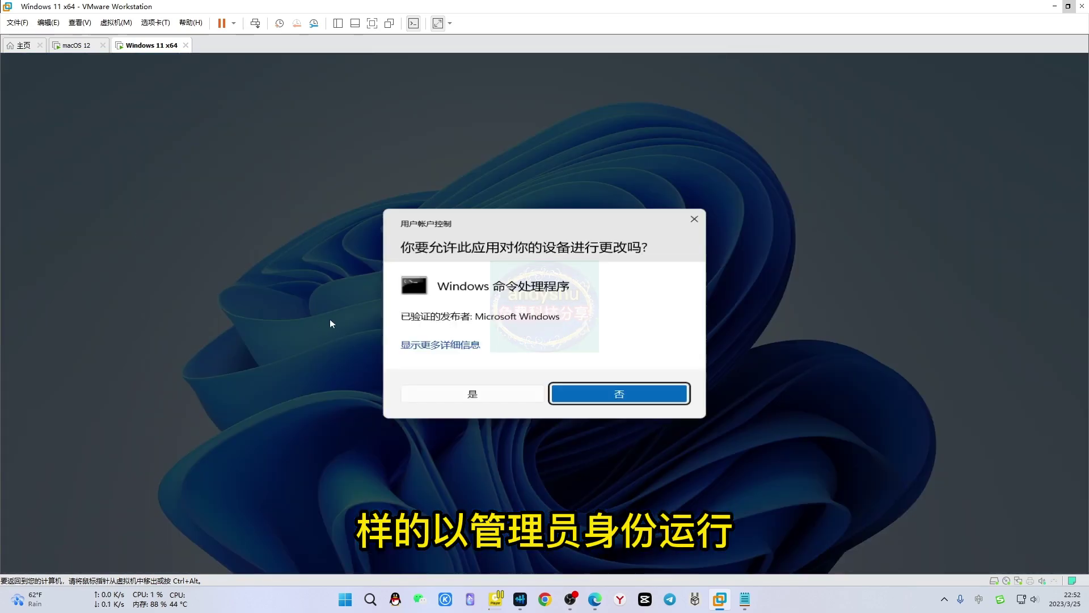
left_click(618, 391)
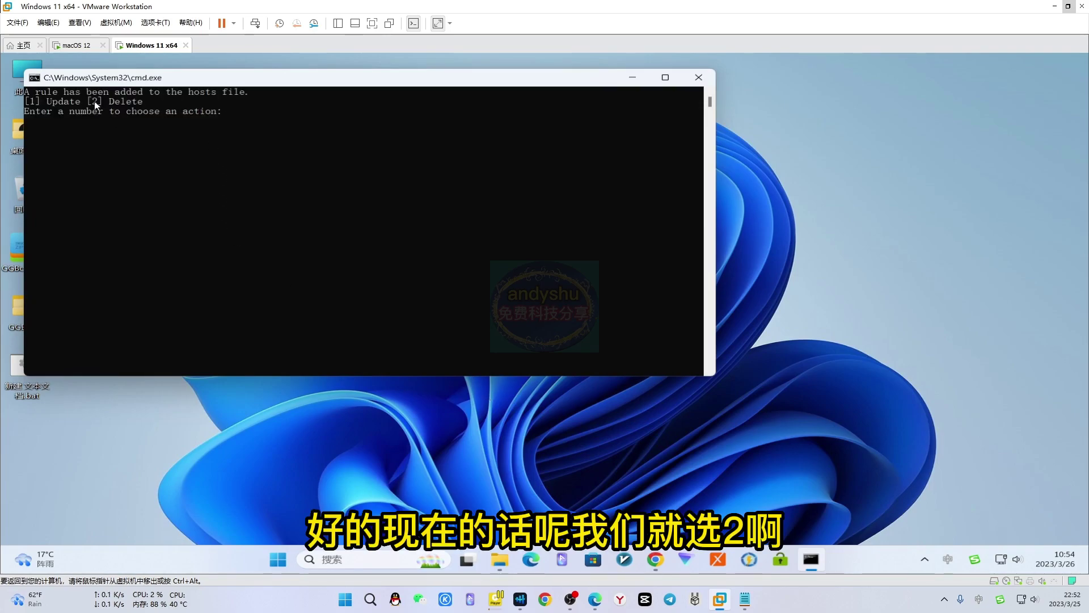
type("2")
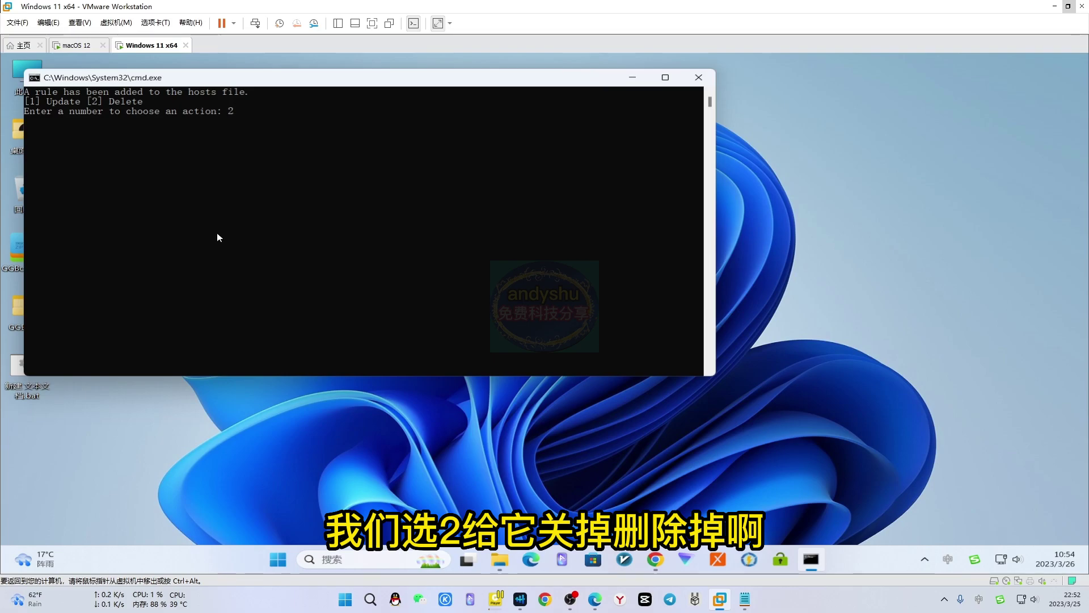
key("Return")
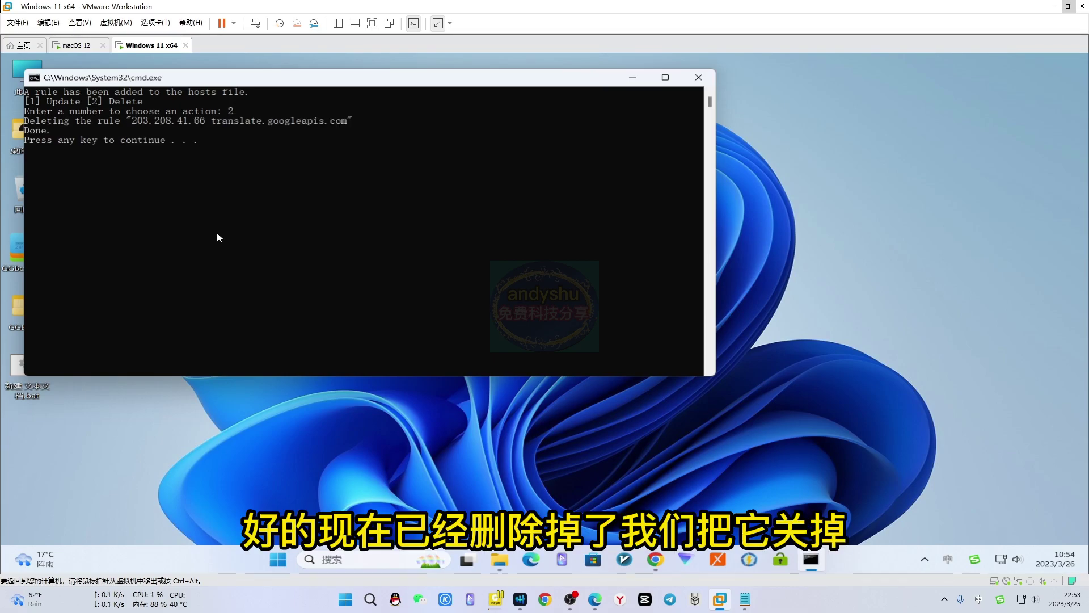
key("Return")
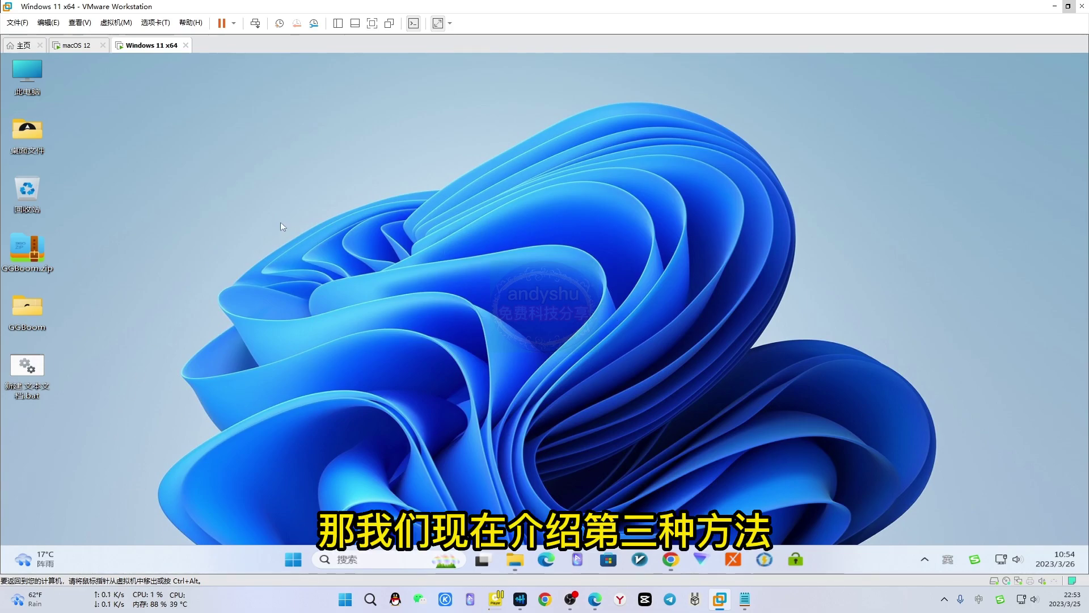
Create another text document with the default name on the virtual machine's desktop and open it for editing.
right_click(282, 144)
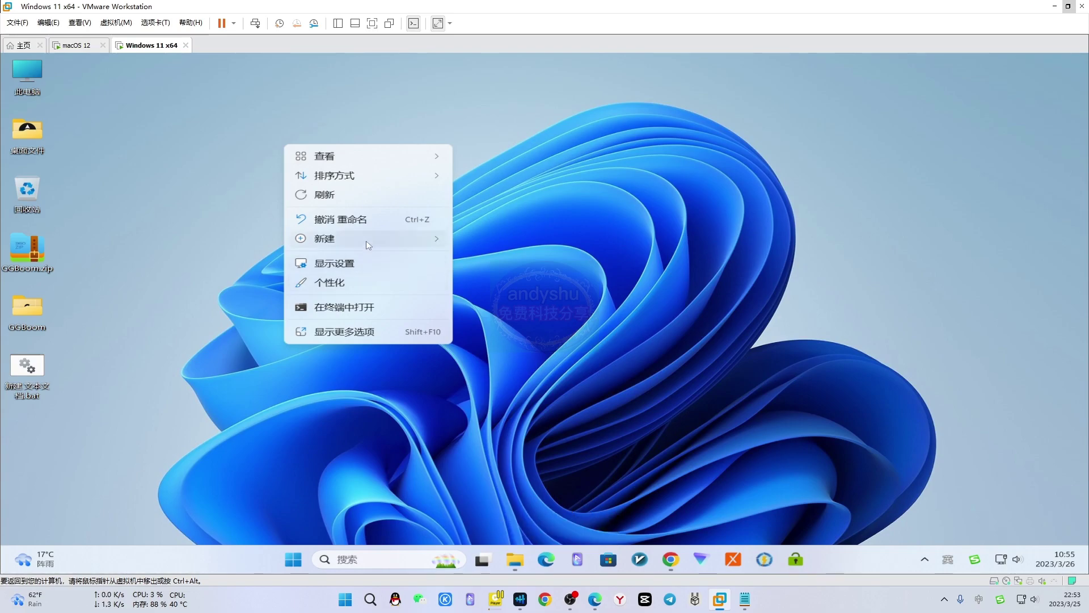
mouse_move(371, 244)
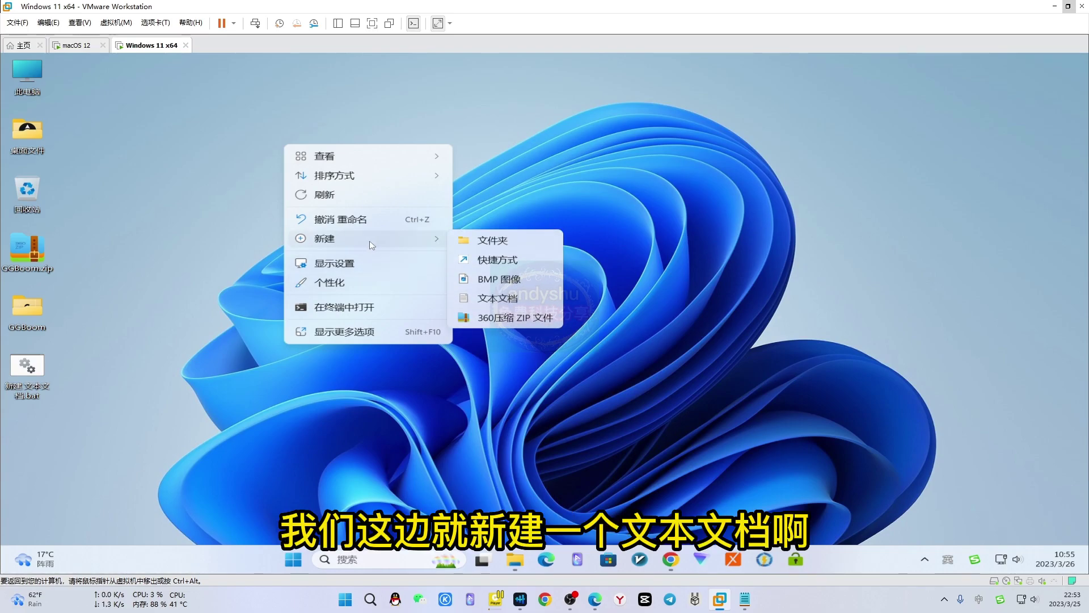
left_click(499, 298)
left_click(333, 224)
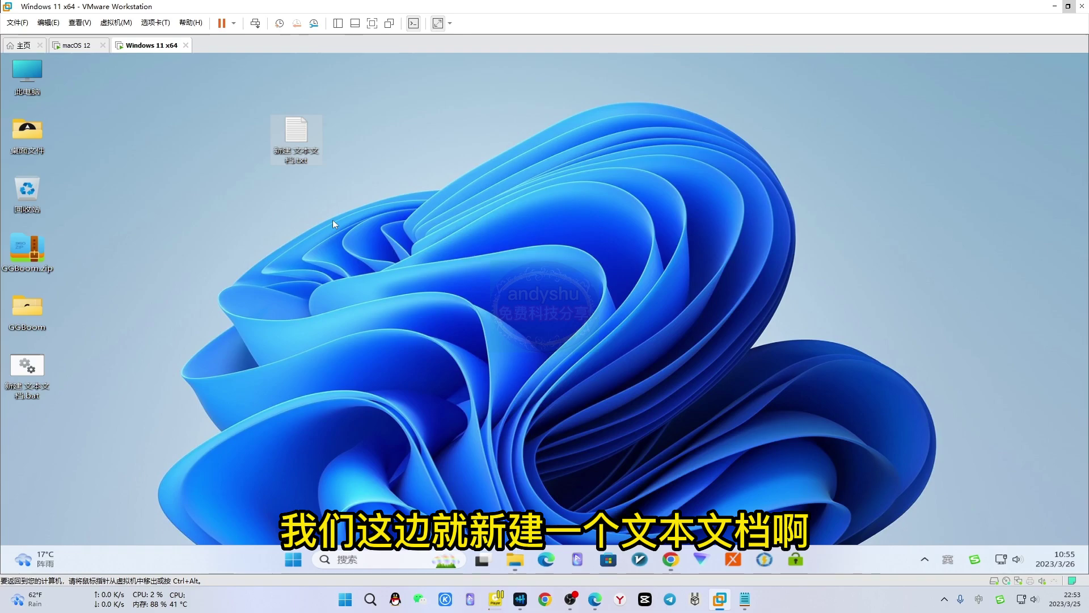
double_click(296, 132)
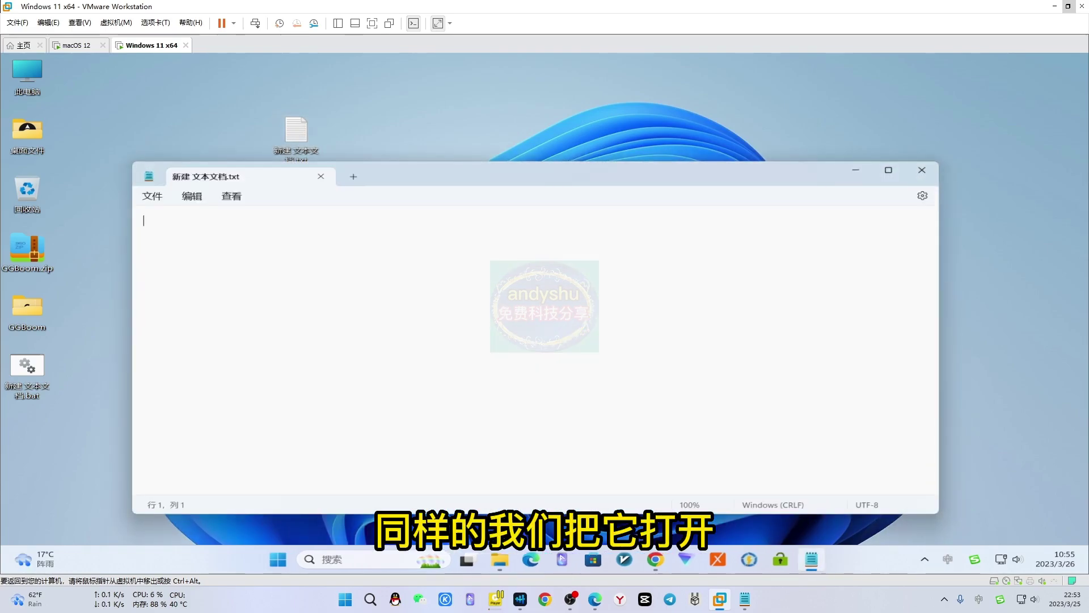
Switch to Notepad on the host computer and bring up the 谷歌翻译修复工具.txt script.
mouse_move(746, 606)
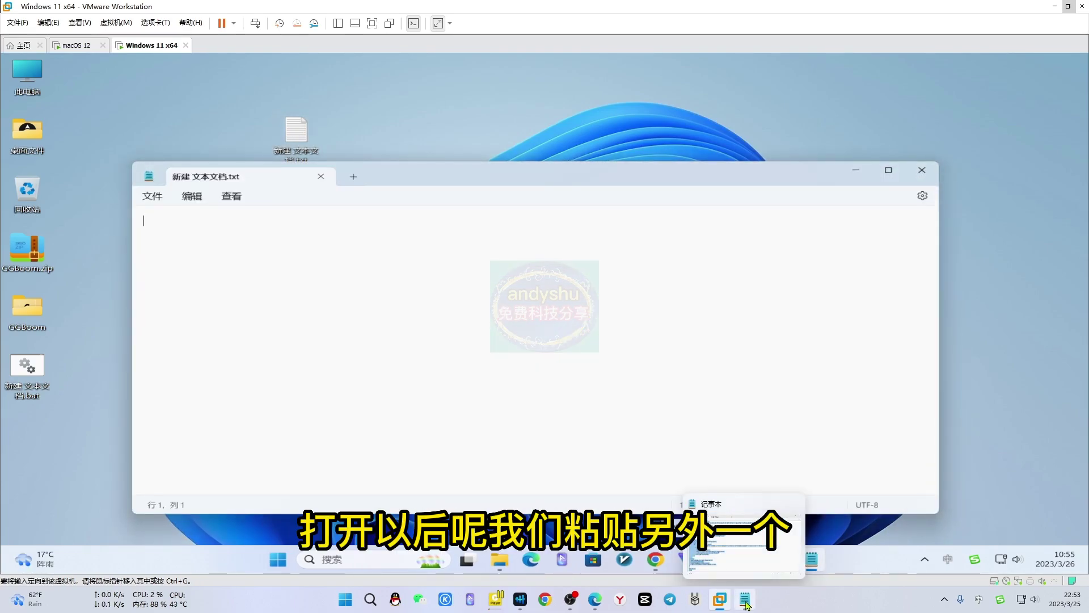
left_click(745, 544)
left_click(270, 74)
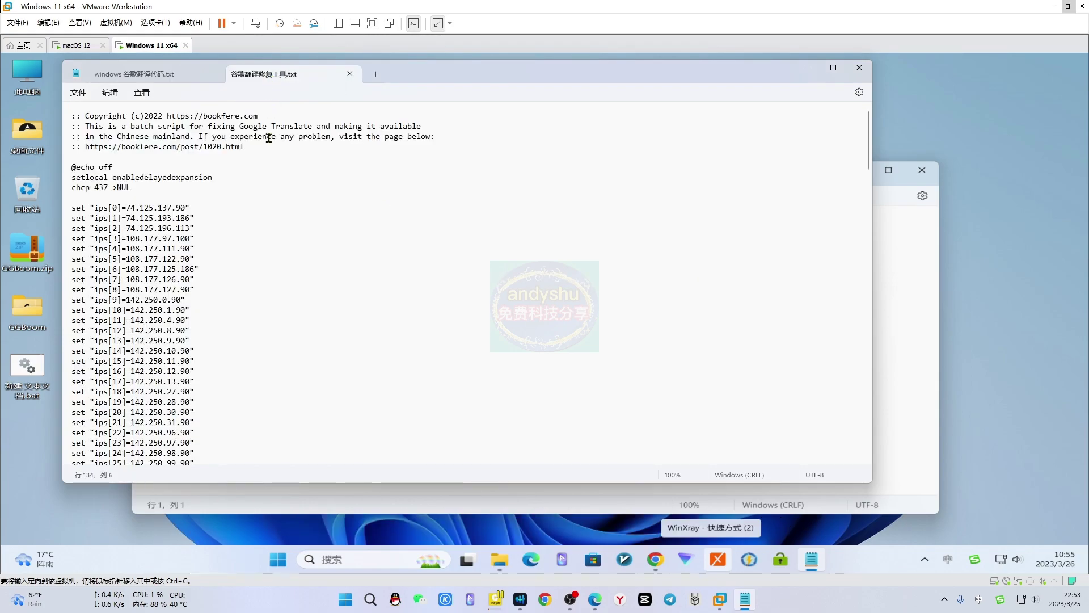